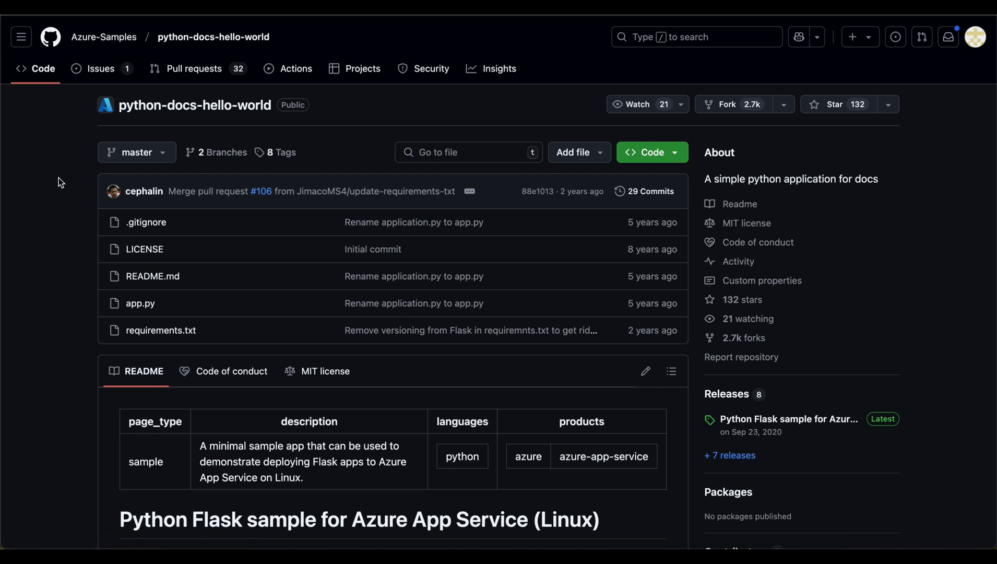
- Fork the Azure-Samples/python-docs-hello-world repository into the personal account, keeping its name and copying only the master branch
left_click(731, 106)
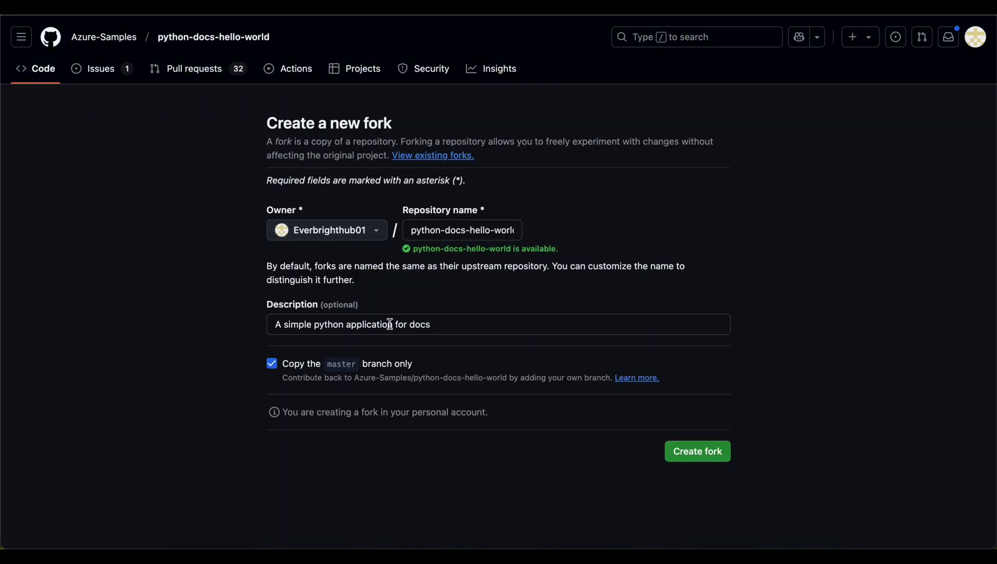
left_click(698, 450)
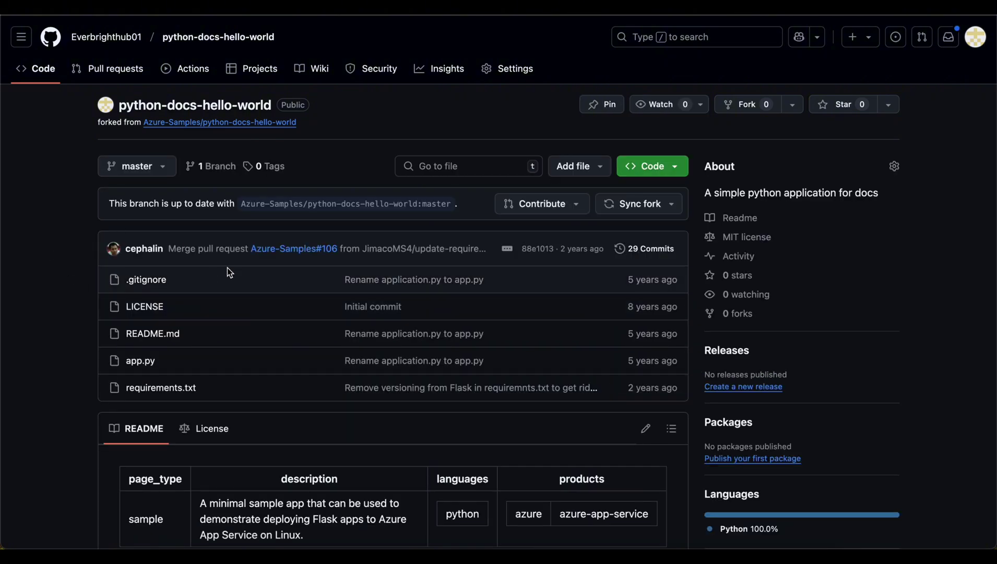
scroll(228, 267, "down", 5)
scroll(228, 268, "up", 5)
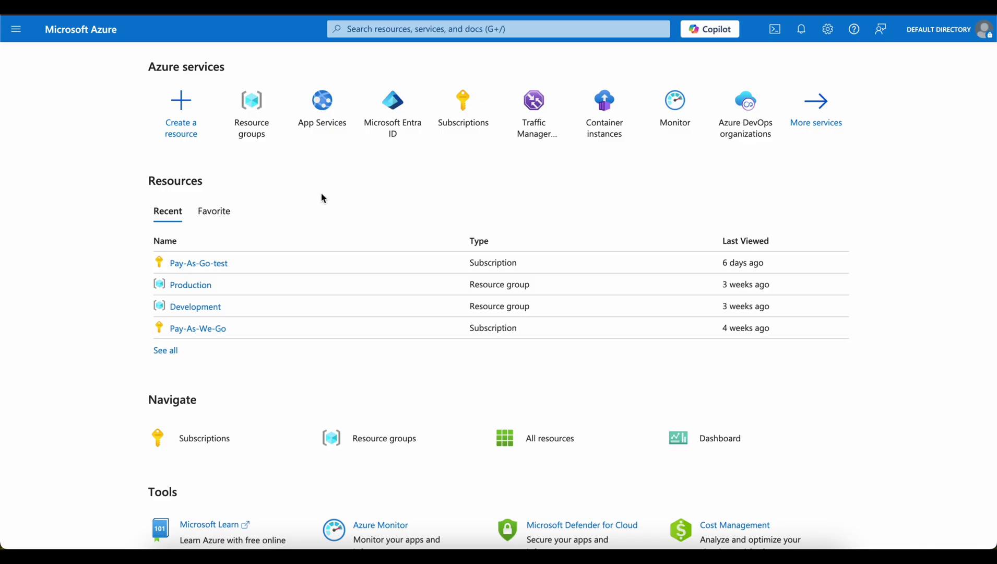
- In the Microsoft Azure portal, find App Services and start creating a new Web App
left_click(381, 29)
type("app ser")
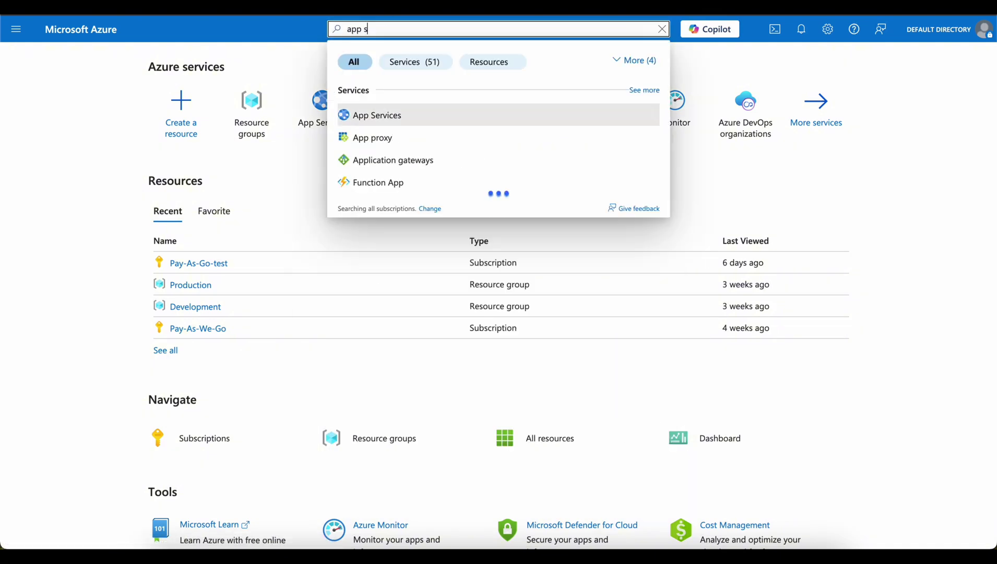
left_click(389, 113)
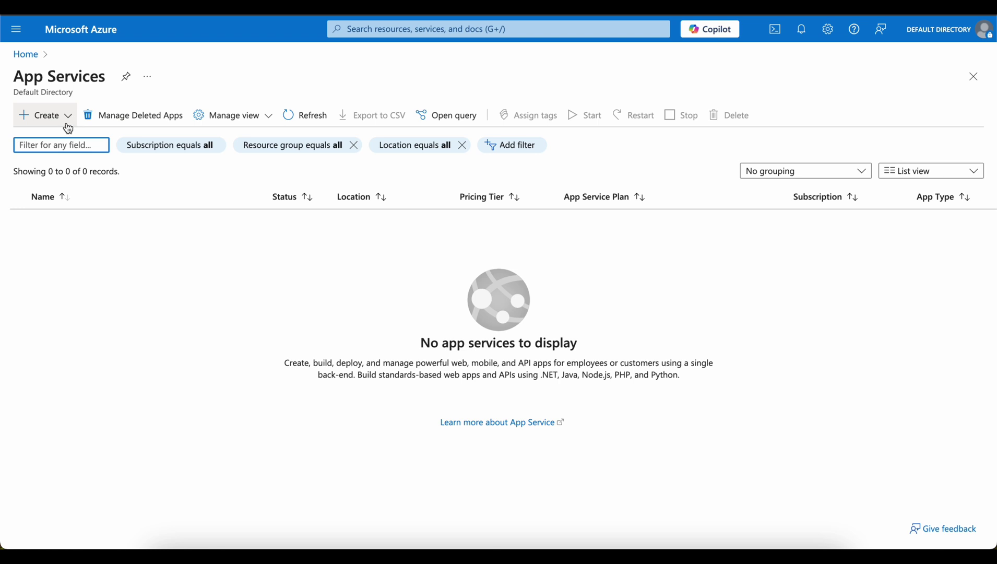
left_click(71, 111)
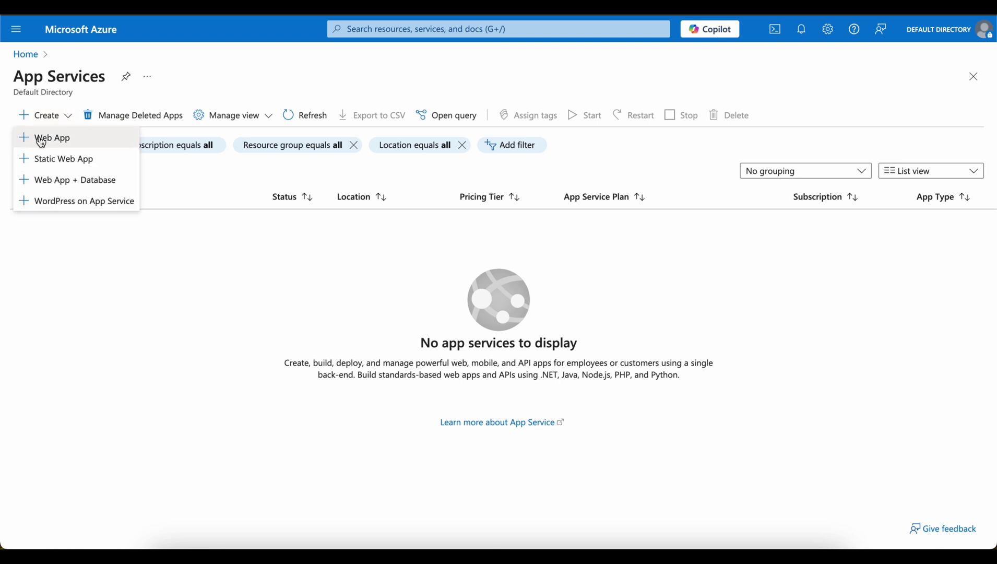
left_click(64, 140)
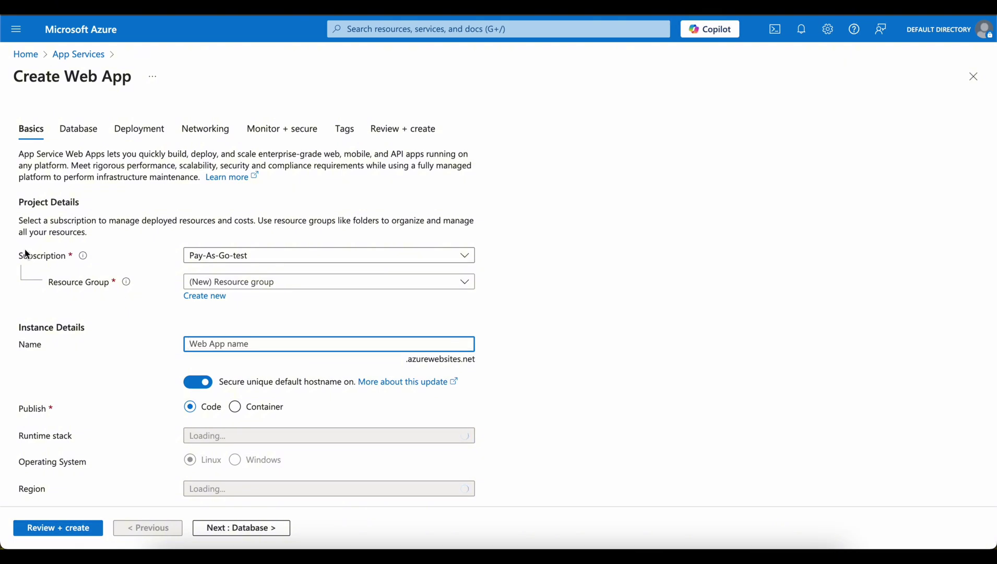
- Create a new resource group named flaskapp for the web app
left_click_drag(27, 254, 140, 279)
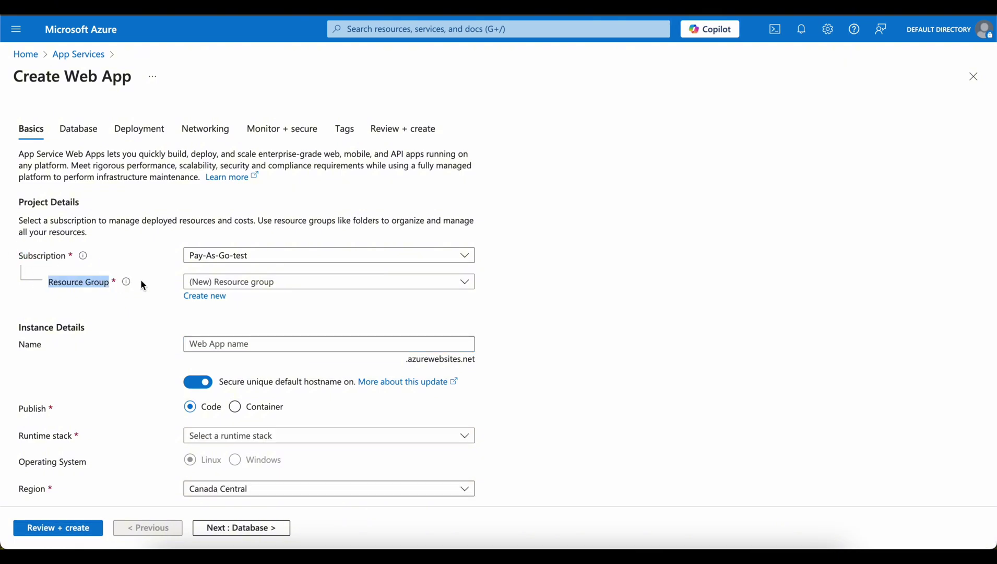
left_click(214, 297)
left_click(250, 384)
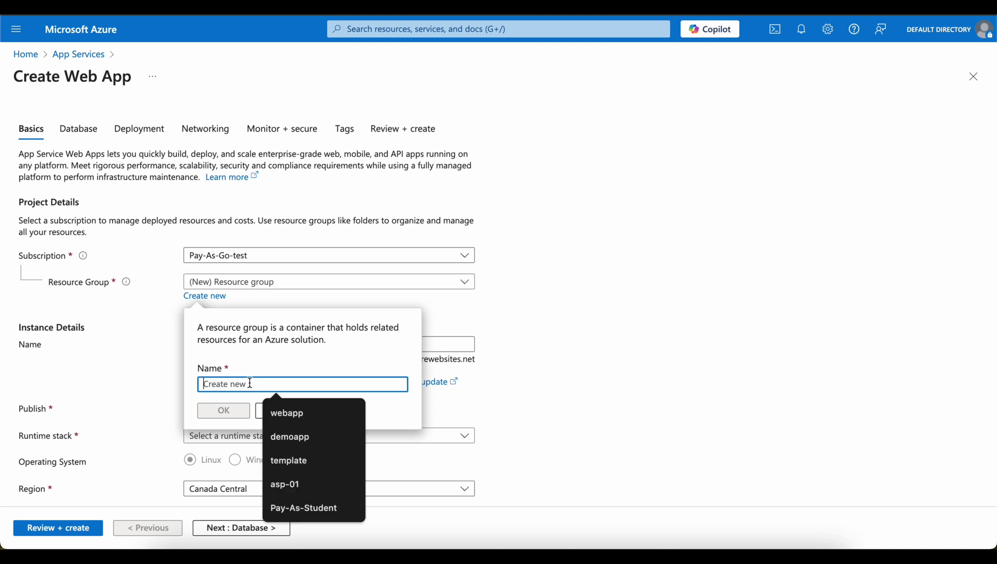
type("flask")
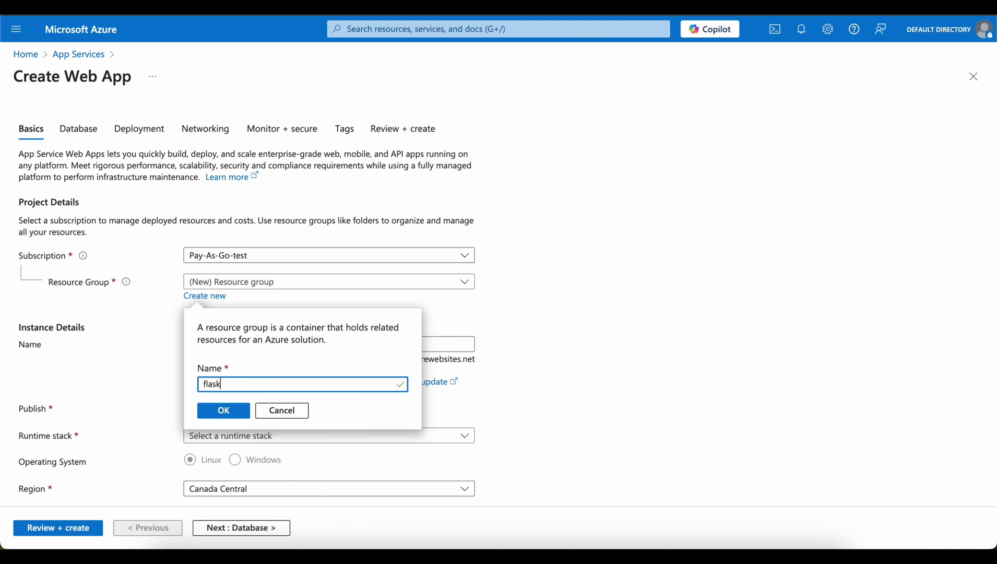
type("app")
left_click(225, 410)
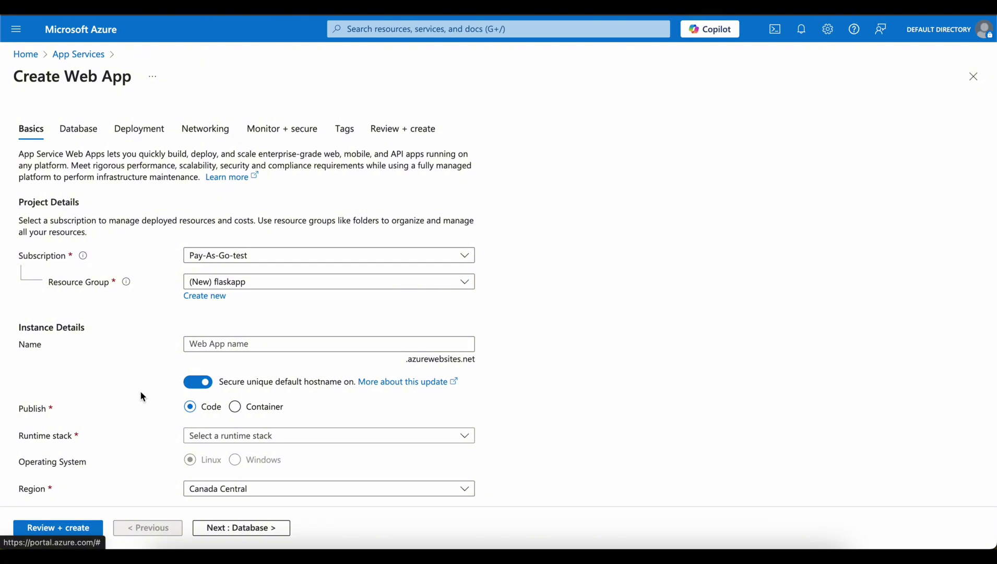
- Name the web app instance flaskapp01
left_click_drag(16, 327, 89, 326)
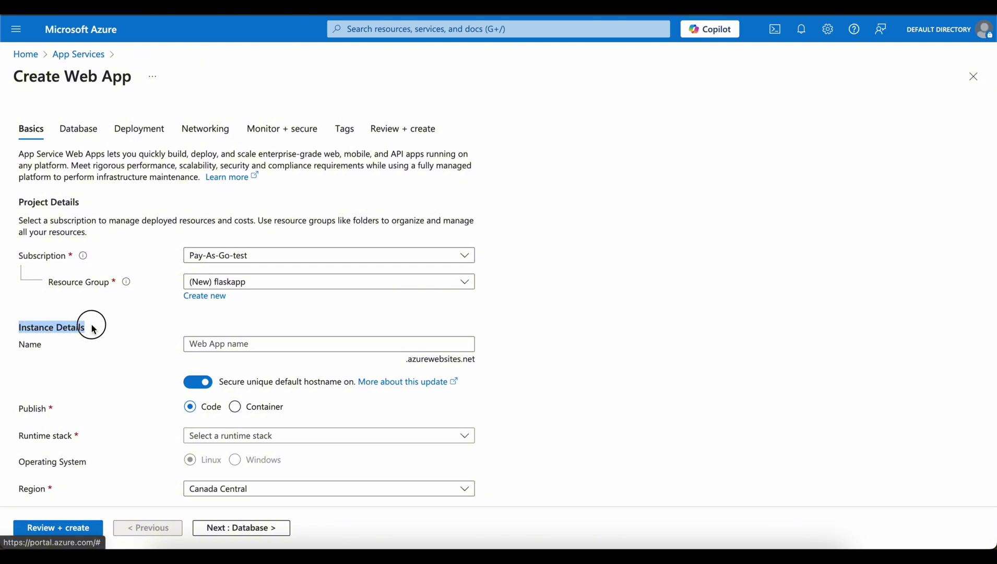
left_click_drag(19, 345, 68, 348)
left_click(232, 345)
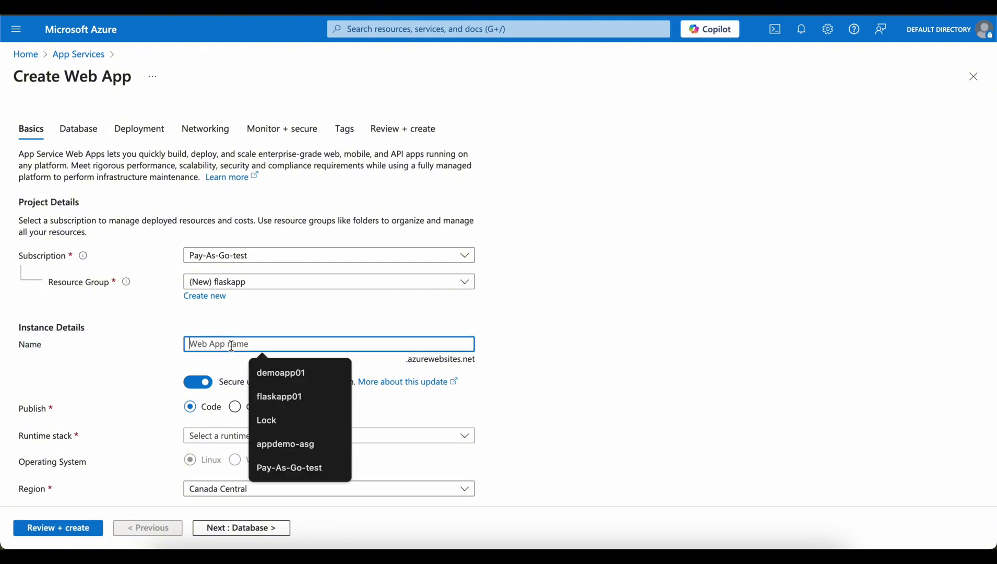
type("flask")
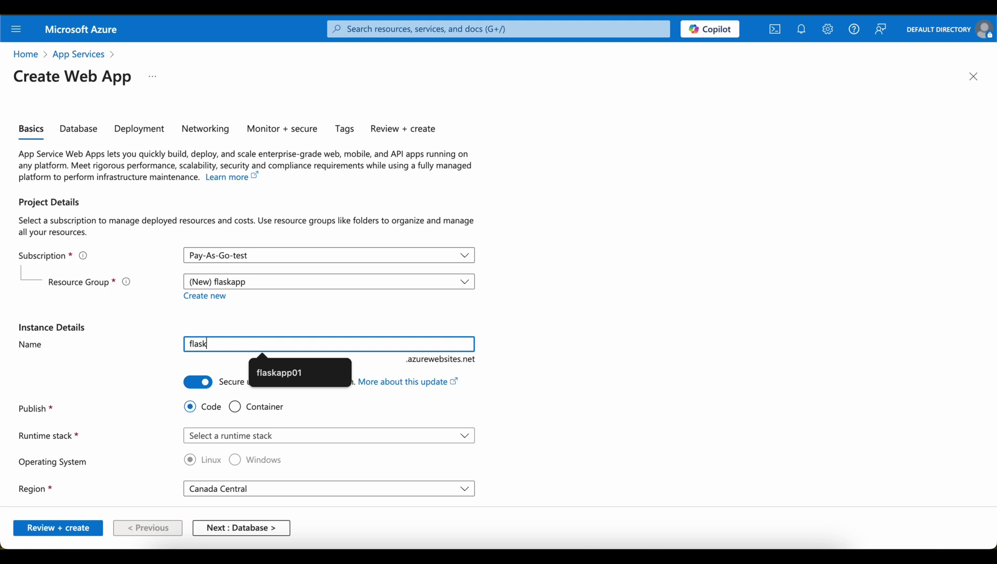
type("app01")
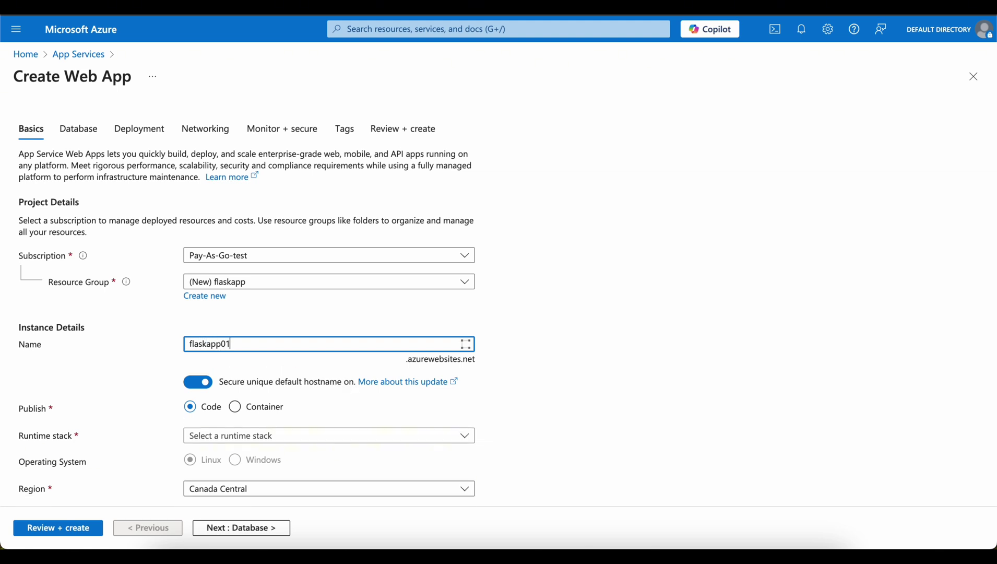
left_click(145, 362)
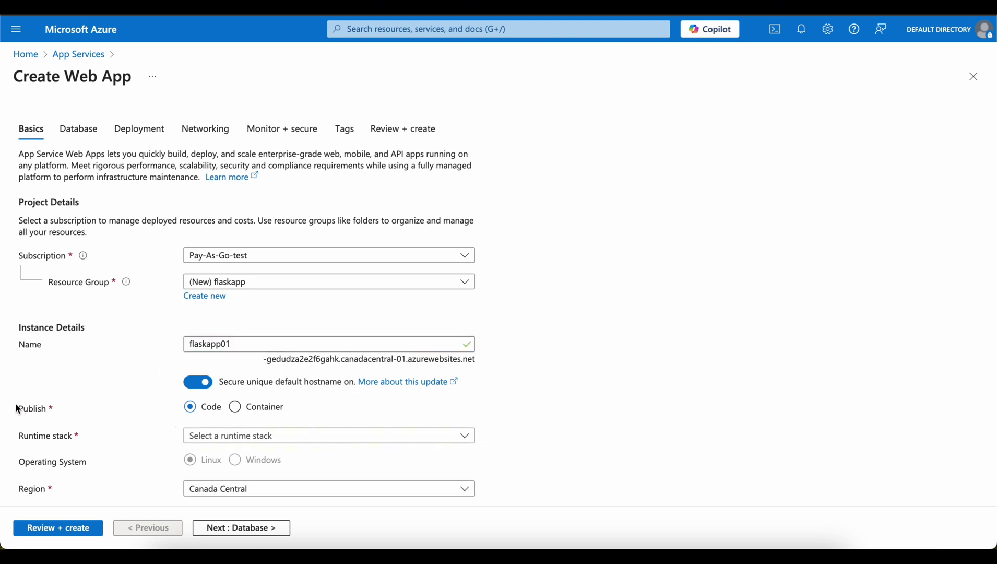
- Set the web app's runtime stack to Python 3.12, keeping Code as the publish method
left_click_drag(17, 408, 57, 408)
left_click_drag(20, 436, 86, 434)
left_click(221, 435)
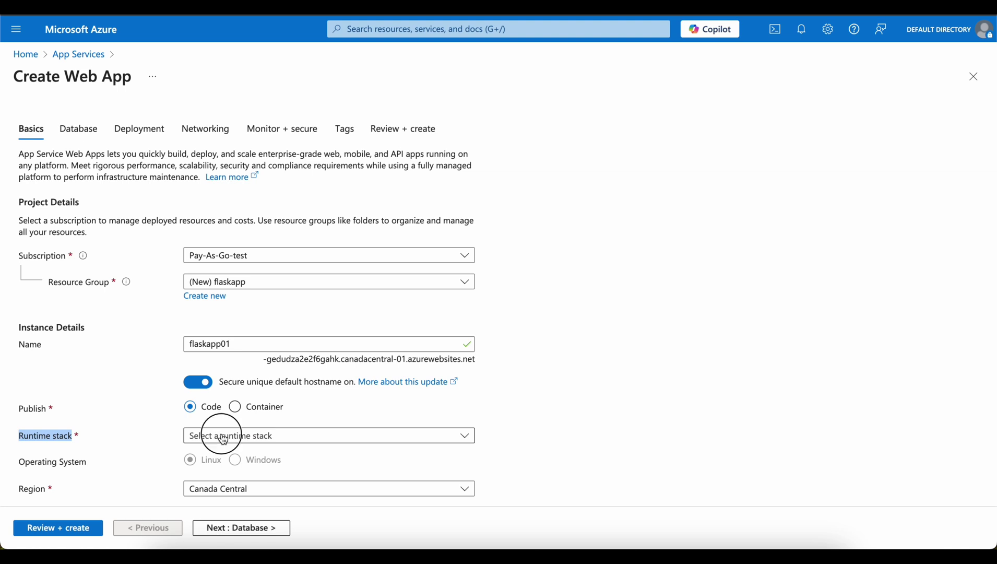
type("python")
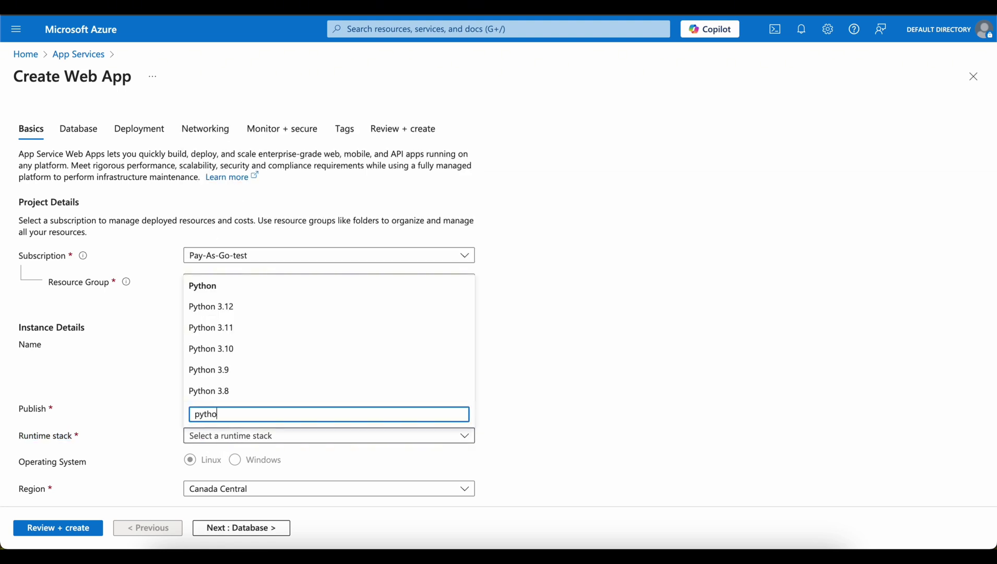
left_click(221, 307)
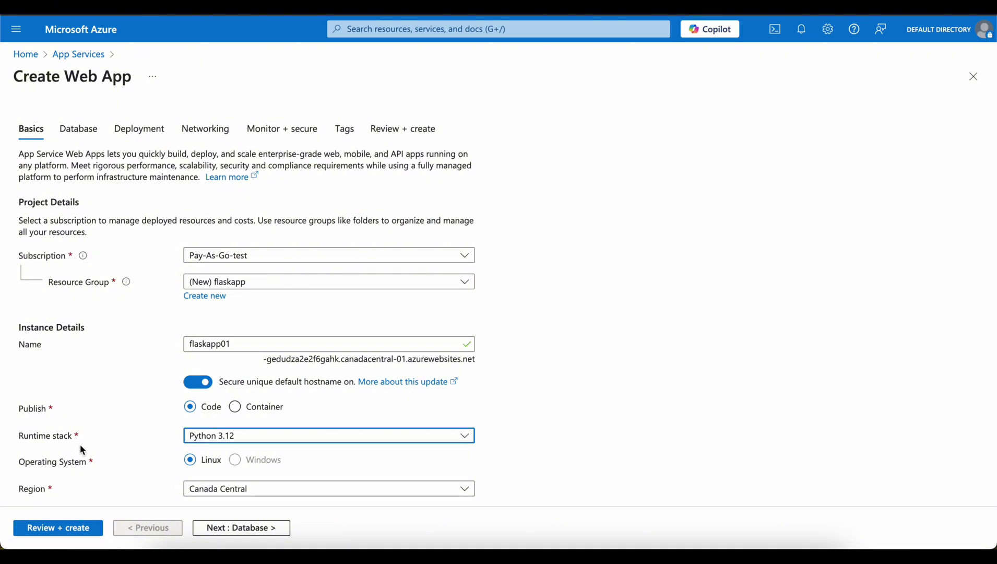
- Set the web app's region to France Central, keeping Linux as the operating system
scroll(96, 452, "down", 1)
left_click_drag(12, 391, 87, 391)
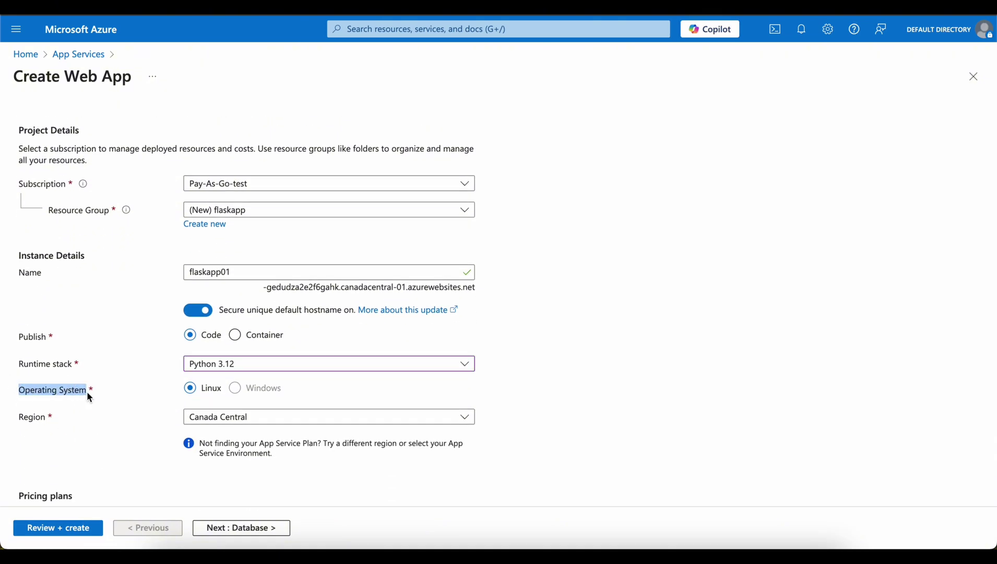
double_click(28, 417)
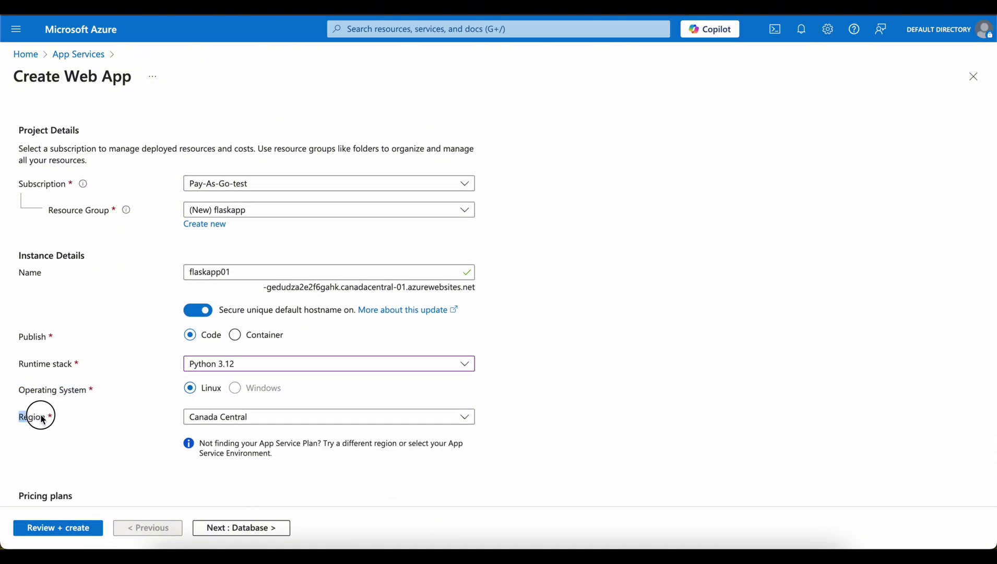
left_click(222, 417)
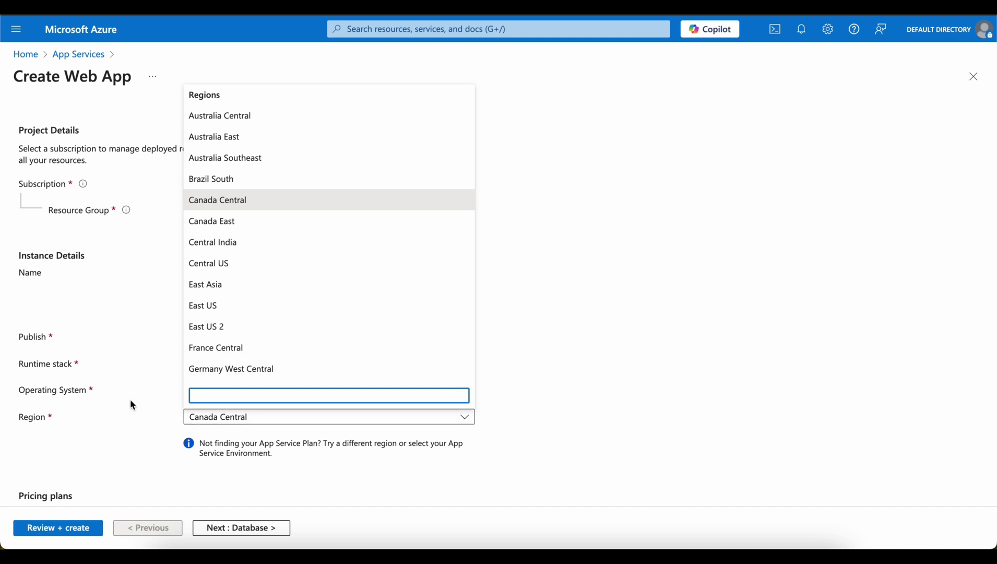
left_click(211, 354)
- Explore the App Service pricing plans and choose the Dev/Test plan Basic B3 for the web app
scroll(131, 428, "down", 2)
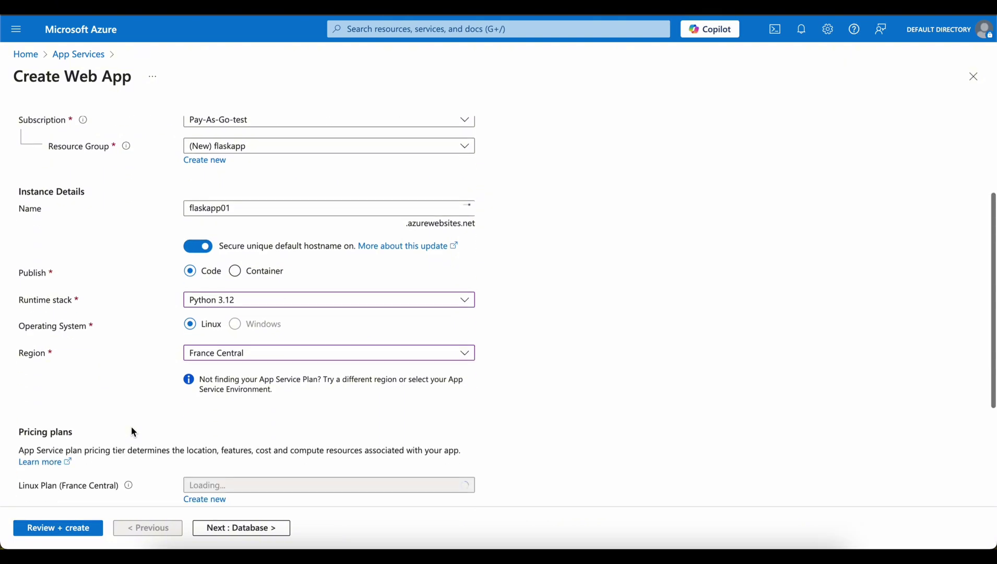
scroll(131, 428, "down", 2)
scroll(131, 427, "down", 1)
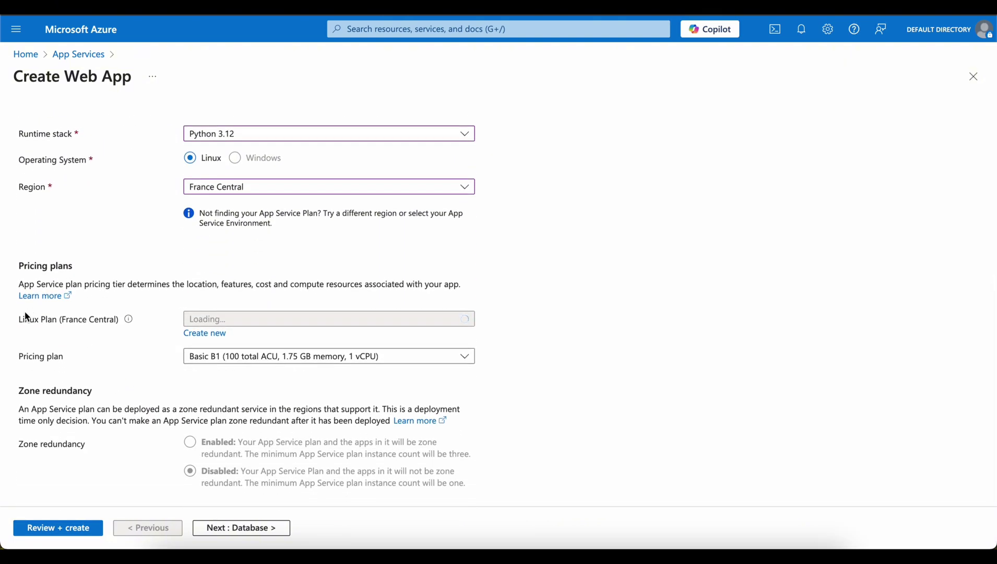
left_click_drag(18, 320, 69, 319)
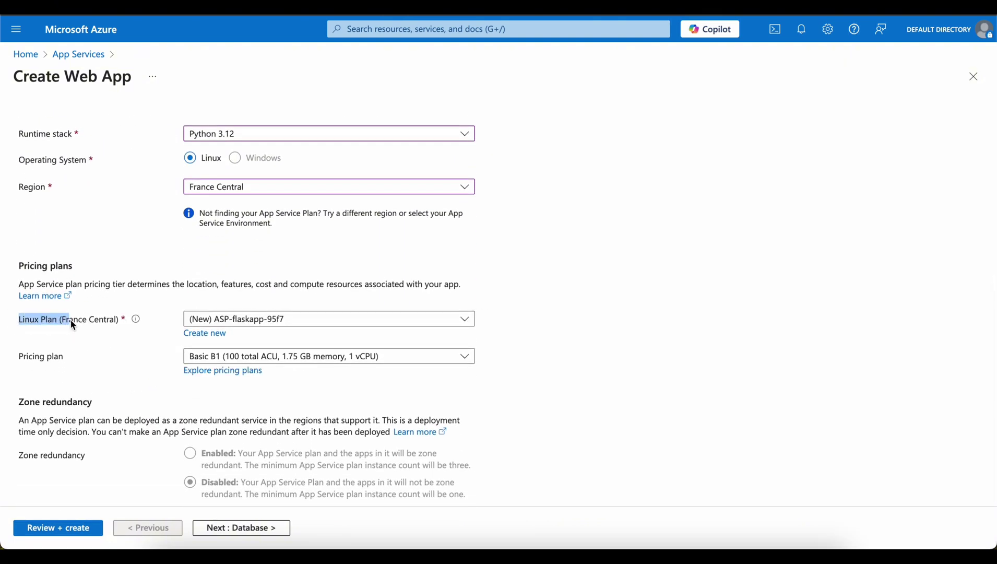
left_click(224, 371)
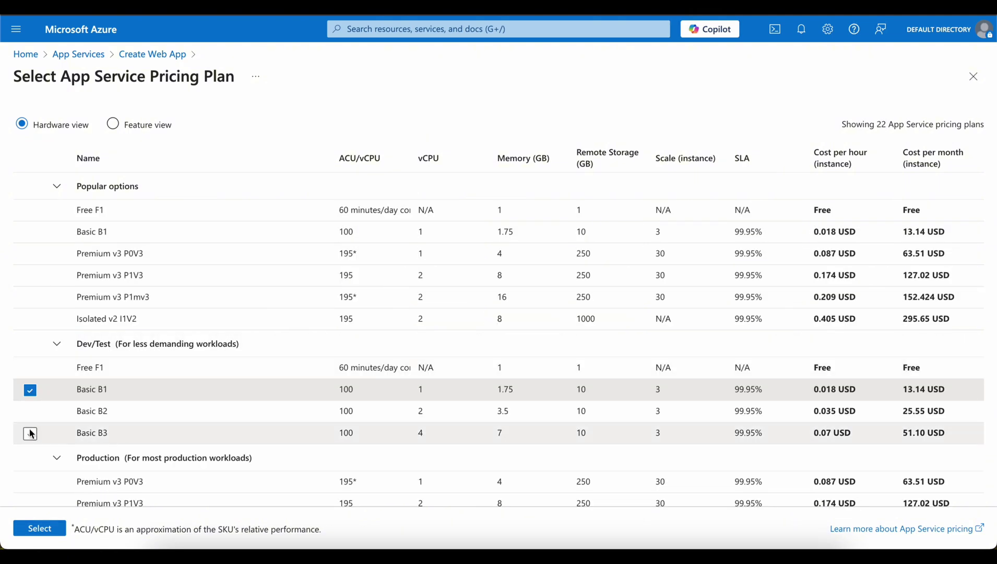
left_click(30, 433)
left_click_drag(109, 436, 71, 437)
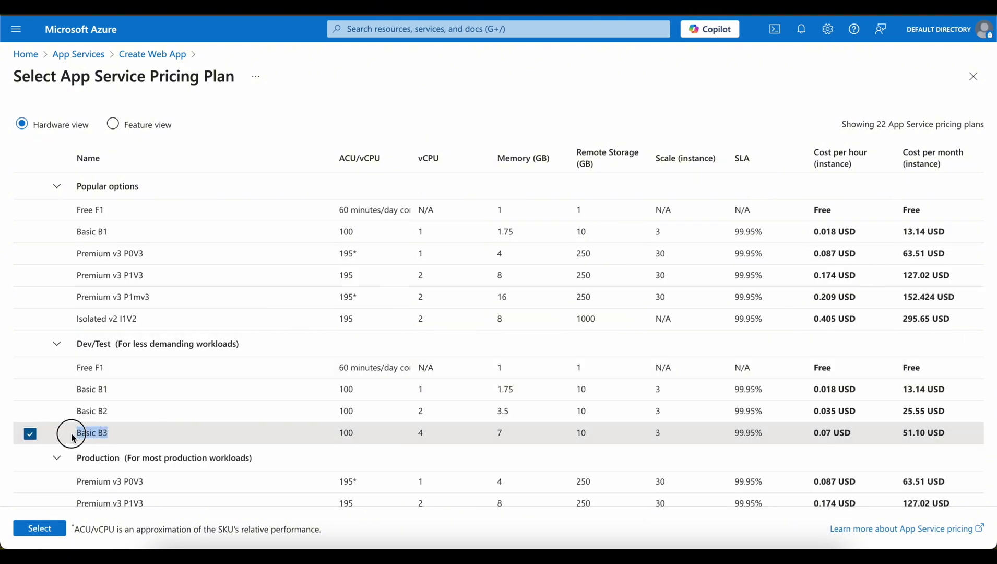
left_click_drag(505, 438, 480, 438)
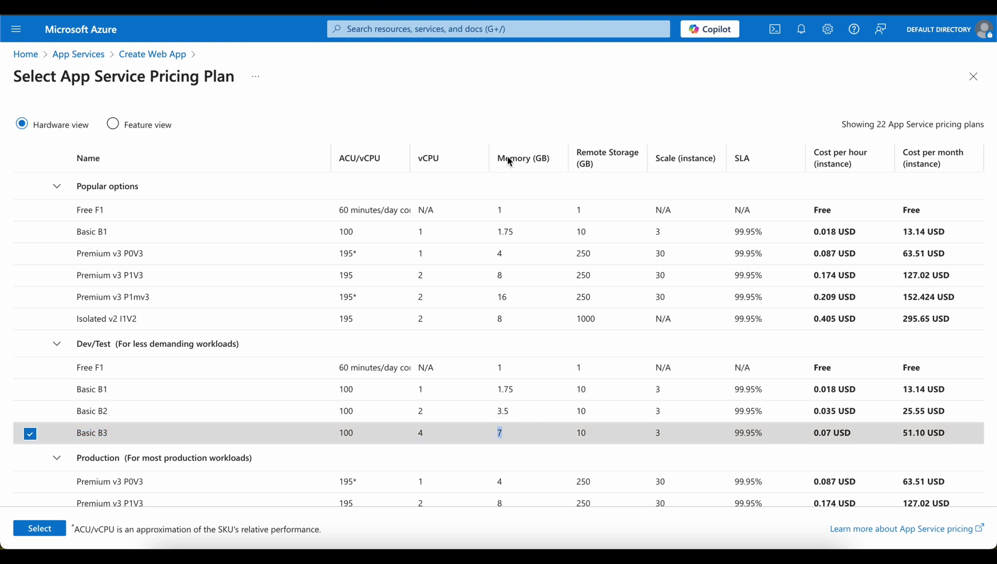
double_click(587, 435)
left_click(38, 529)
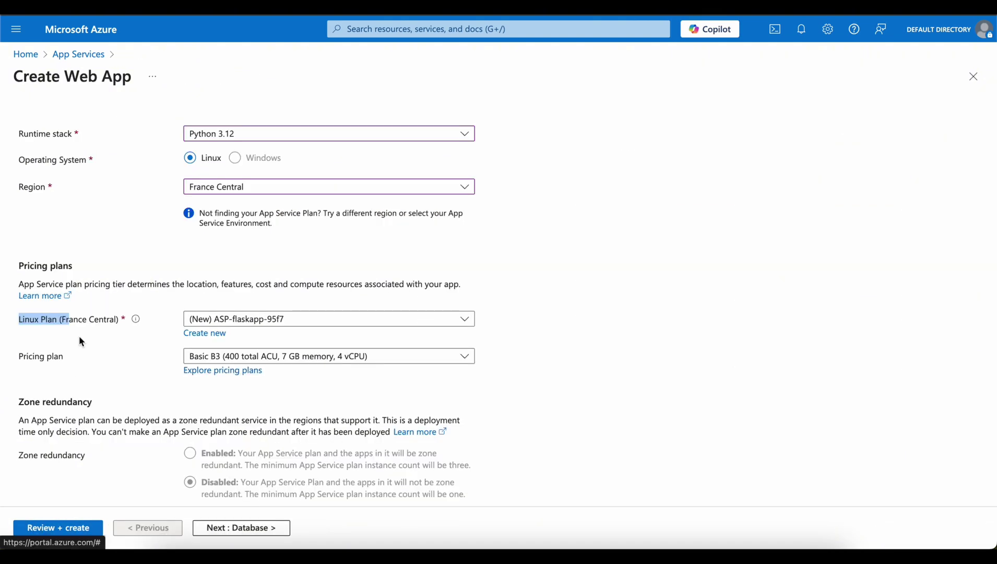
- Keep the default database and deployment settings, with continuous deployment disabled, and advance to the web app's networking settings
scroll(83, 355, "down", 1)
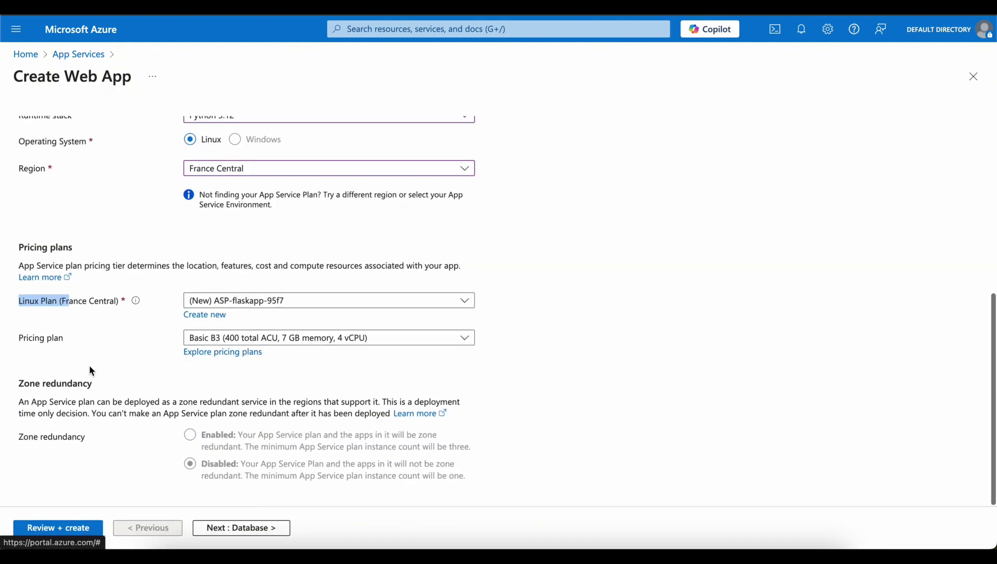
left_click(241, 532)
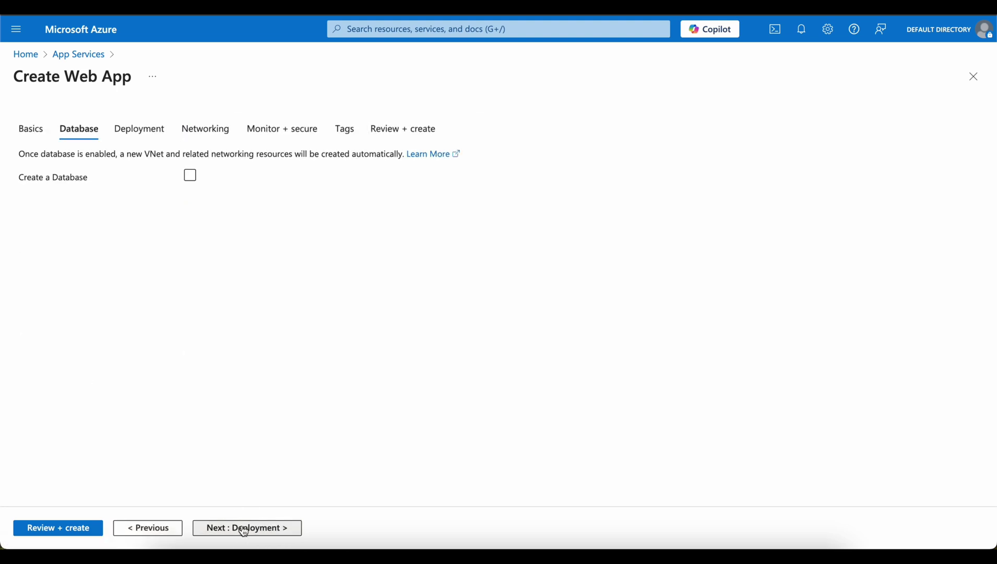
left_click(243, 528)
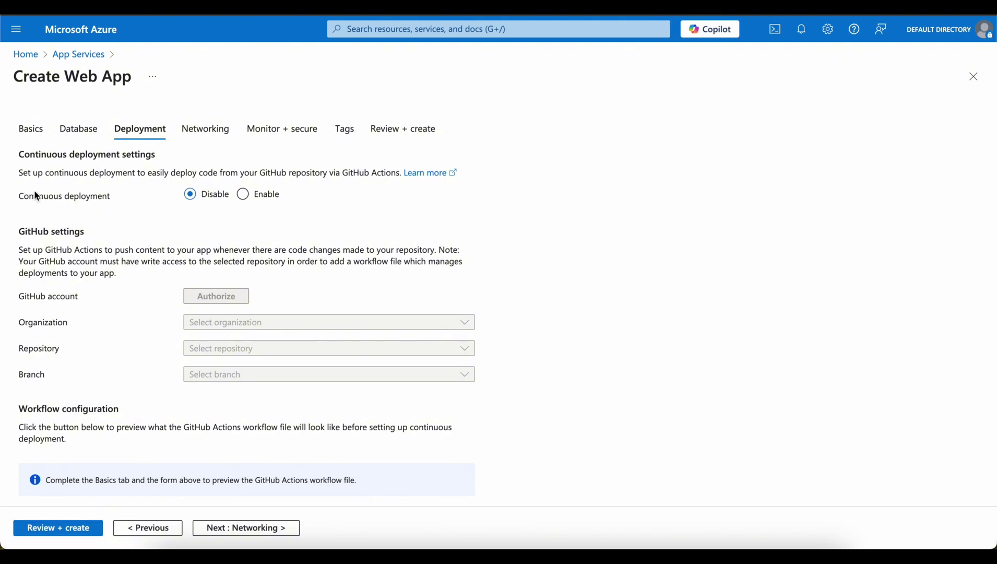
left_click_drag(19, 194, 141, 196)
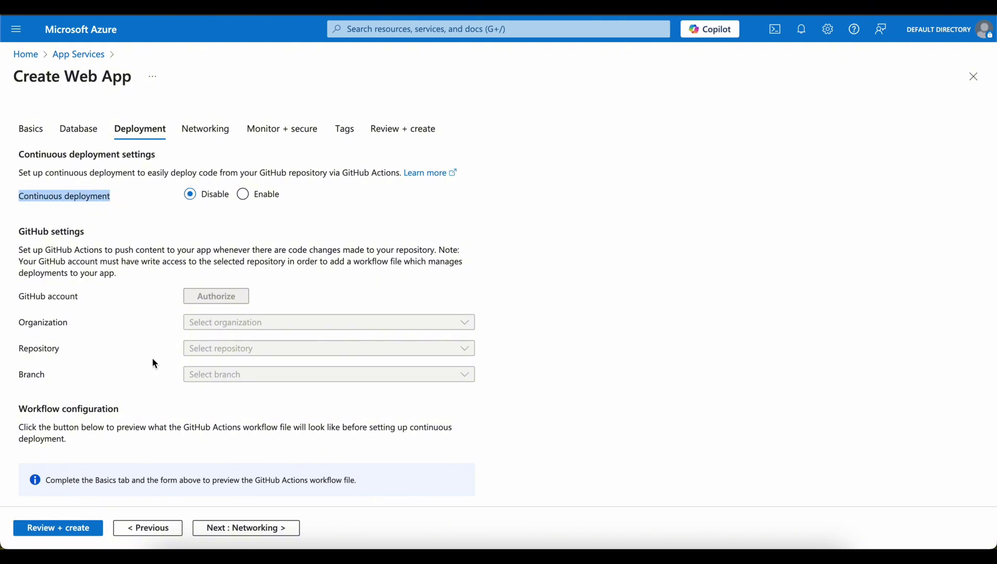
scroll(152, 360, "down", 2)
left_click(255, 527)
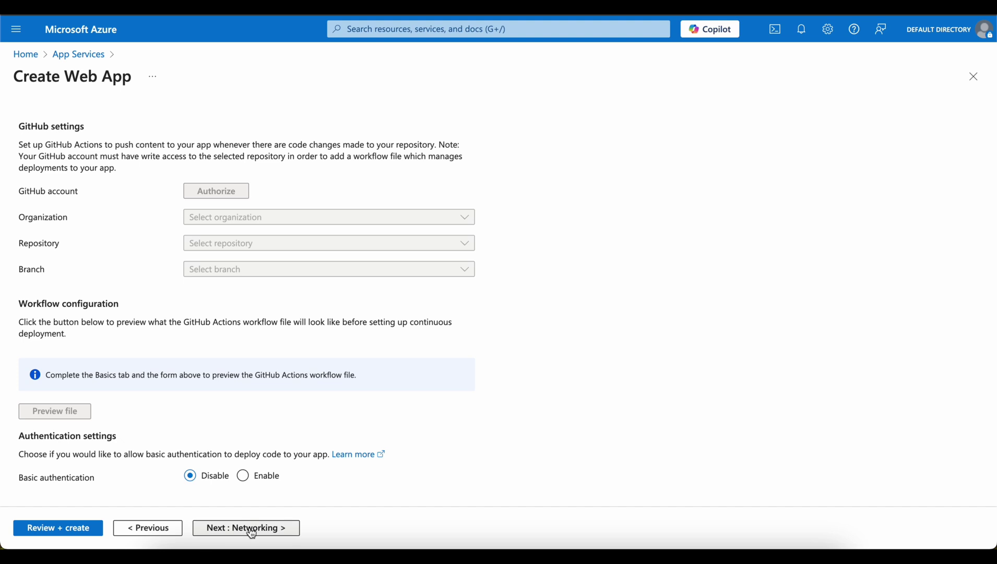
left_click_drag(19, 212, 107, 212)
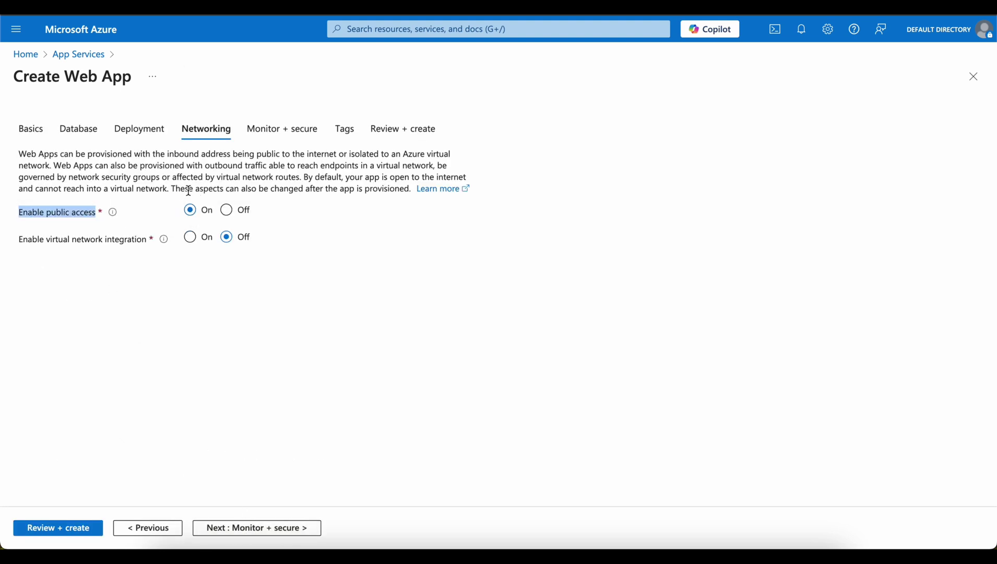
- Keep public access on, virtual network integration off and the default monitoring and security options, and advance to the web app's tags
left_click_drag(16, 239, 151, 241)
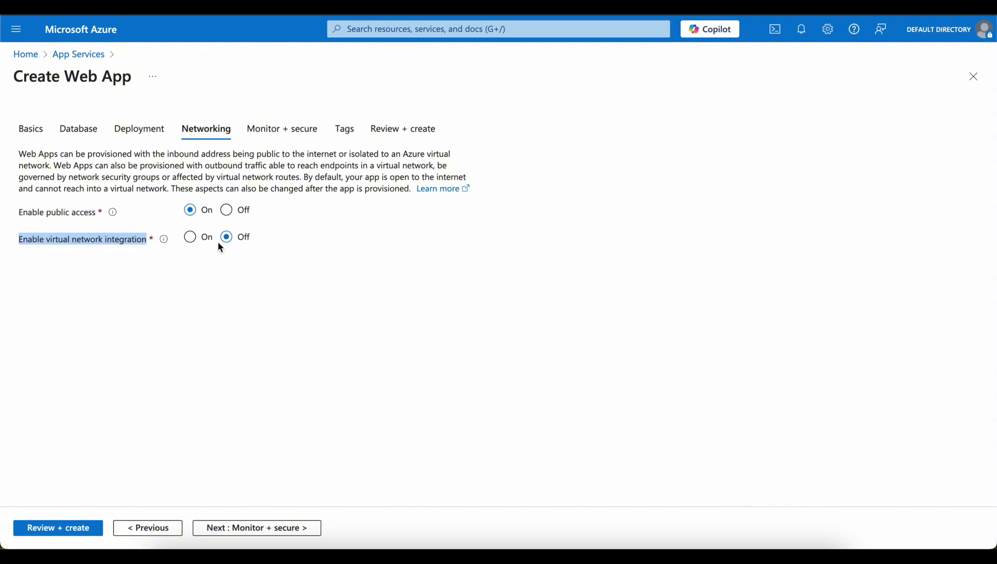
left_click(252, 529)
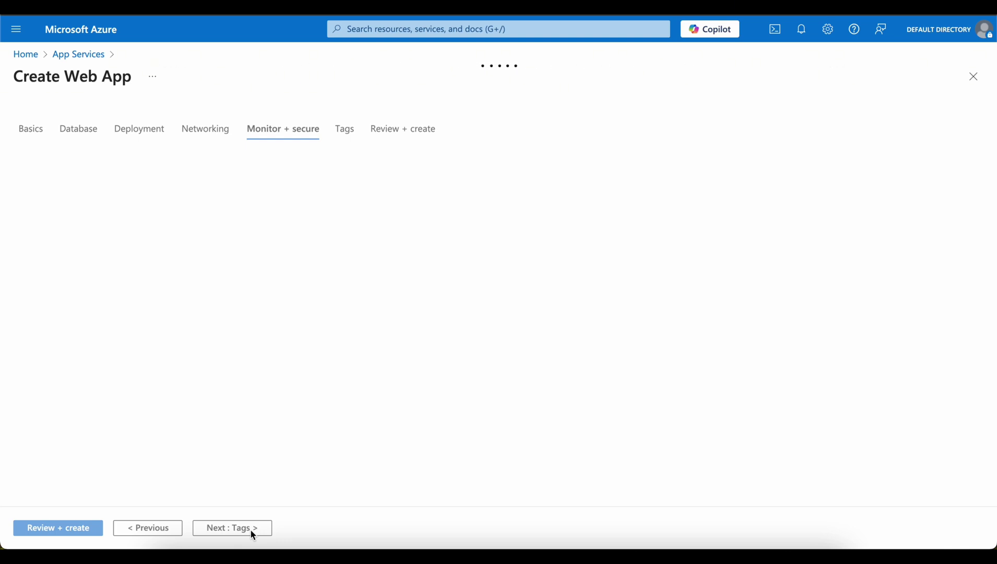
left_click(252, 529)
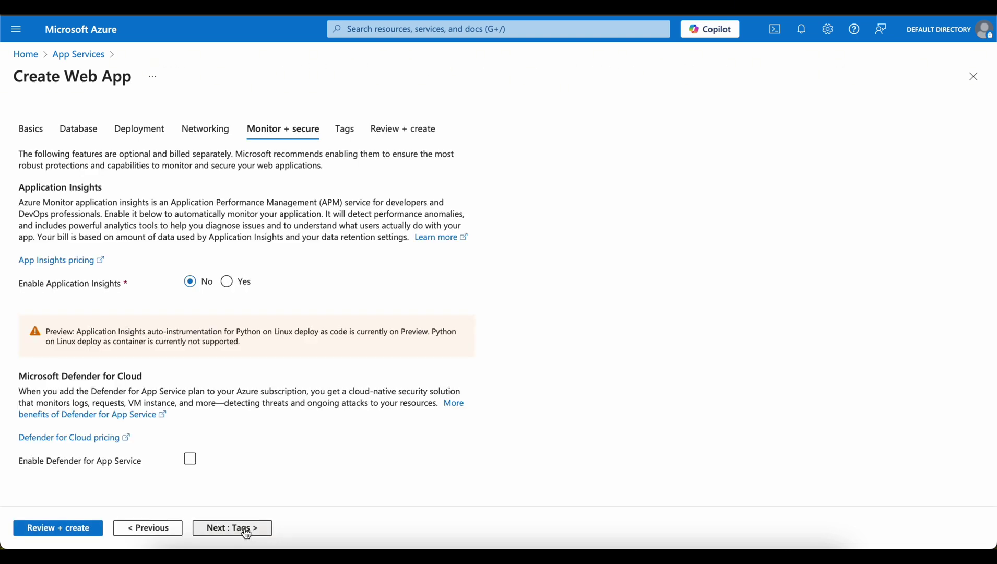
- Add a tag named Name with the value flask to the web app's resources and advance to the final review
left_click(97, 230)
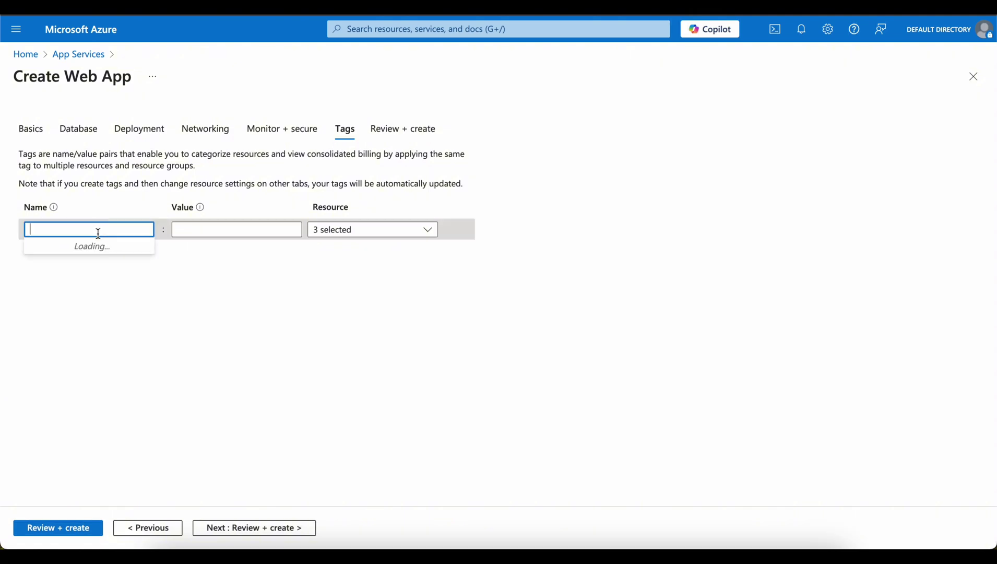
type("Name")
left_click(209, 231)
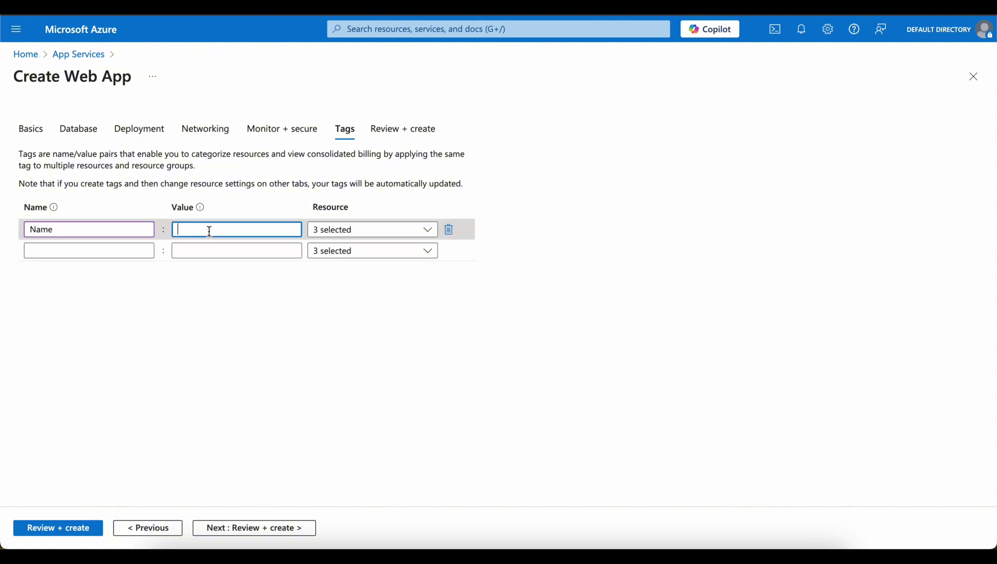
type("flas")
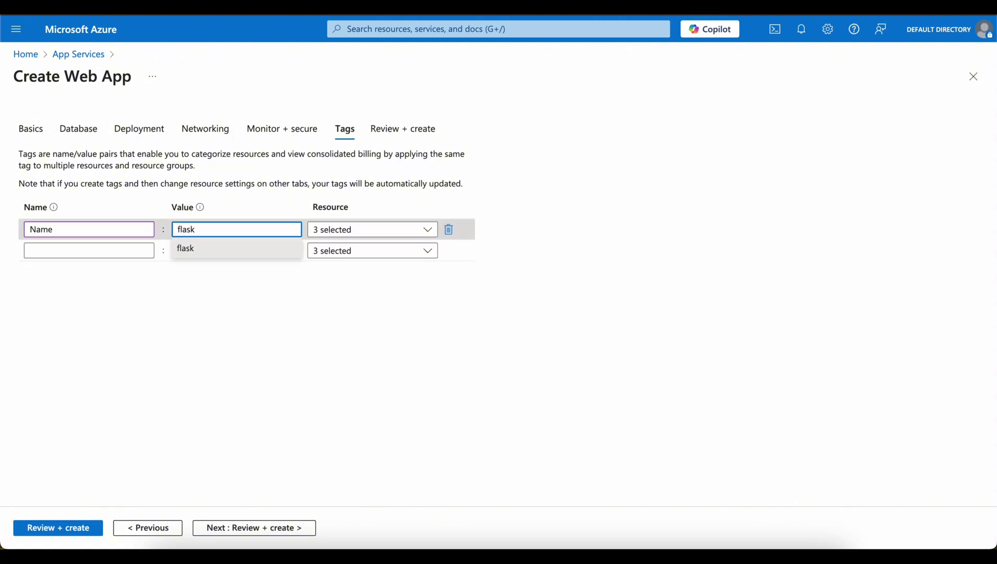
type("k")
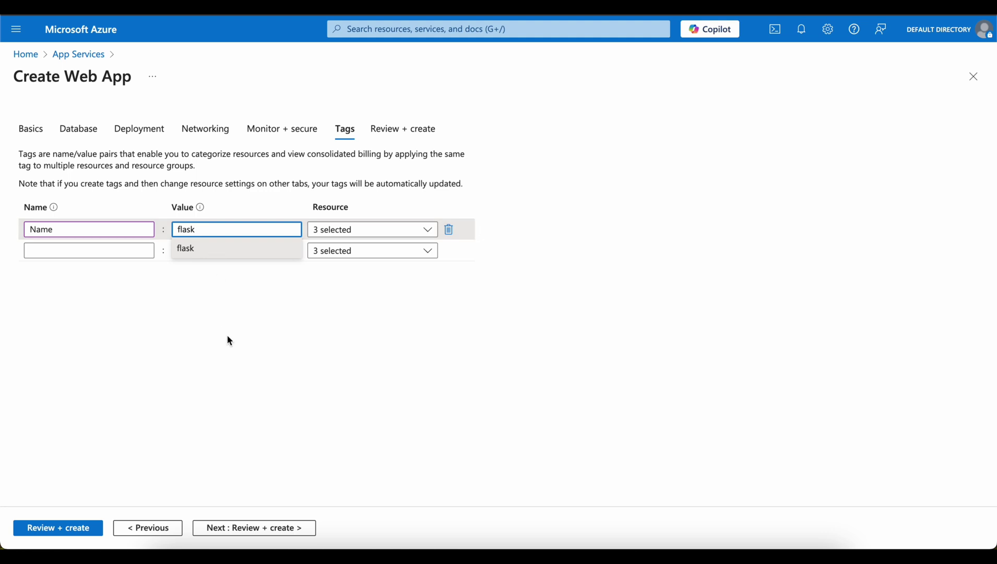
left_click(227, 334)
left_click(256, 528)
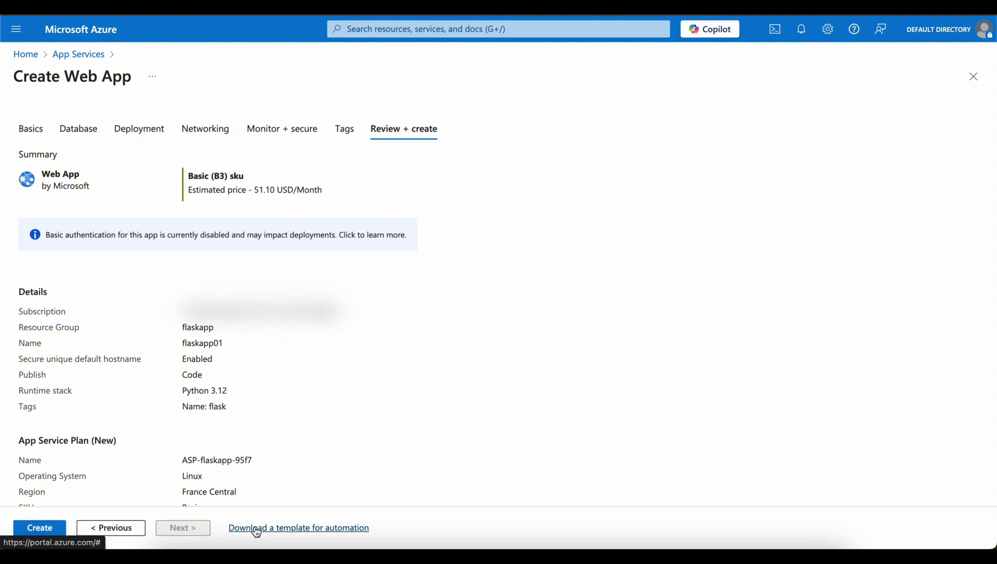
- Create the web app, check its deployment notification, and open the deployed flaskapp01 resource
left_click(43, 528)
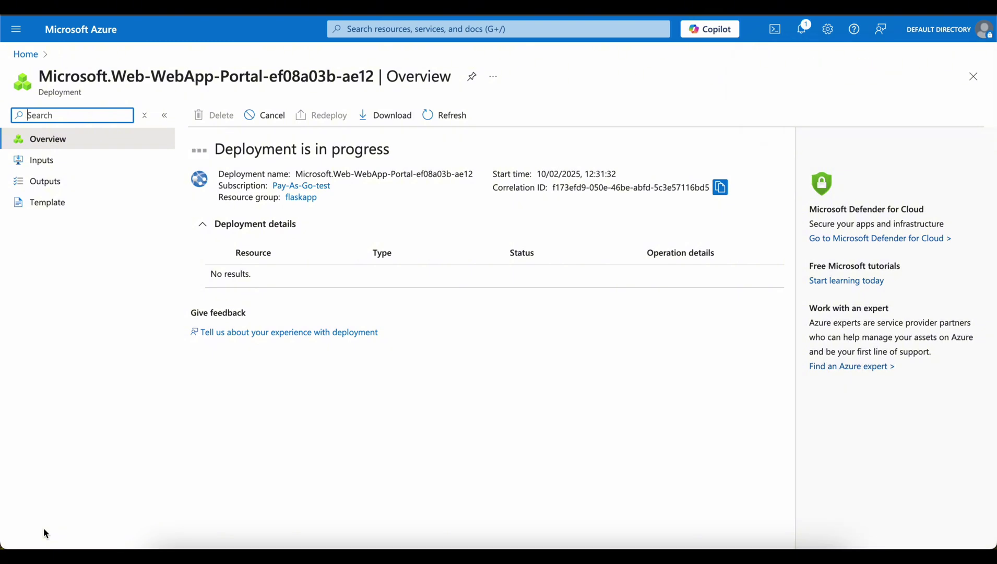
left_click(800, 35)
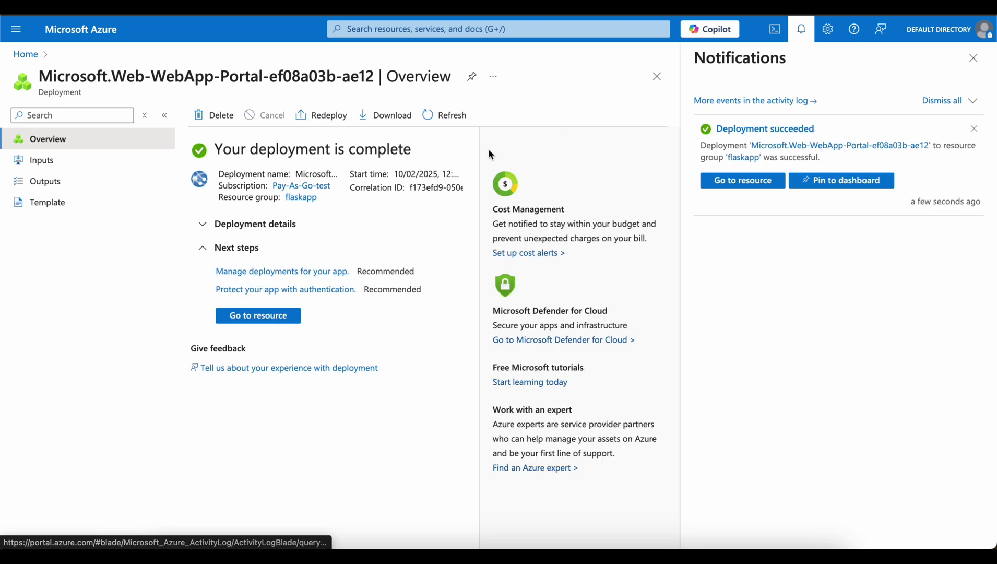
left_click(250, 319)
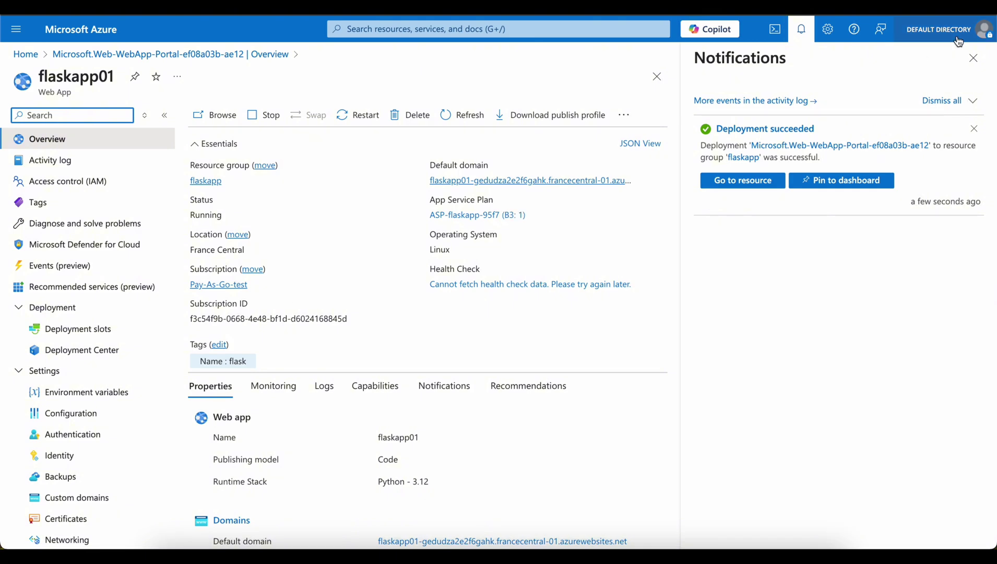
left_click(803, 35)
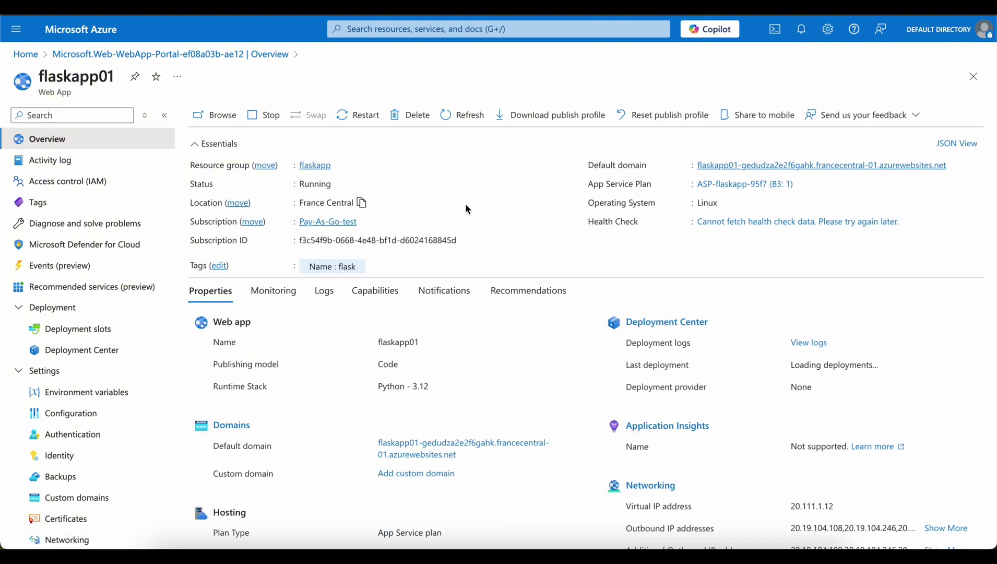
- Examine the web app's overview for its resource group, location, default domain and runtime stack
left_click_drag(188, 166, 241, 166)
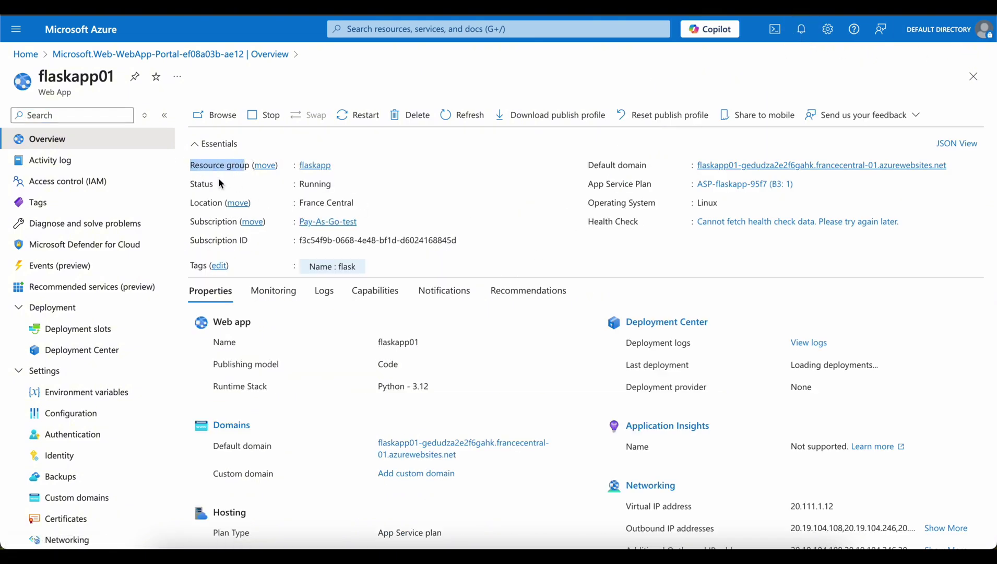
left_click_drag(190, 202, 219, 202)
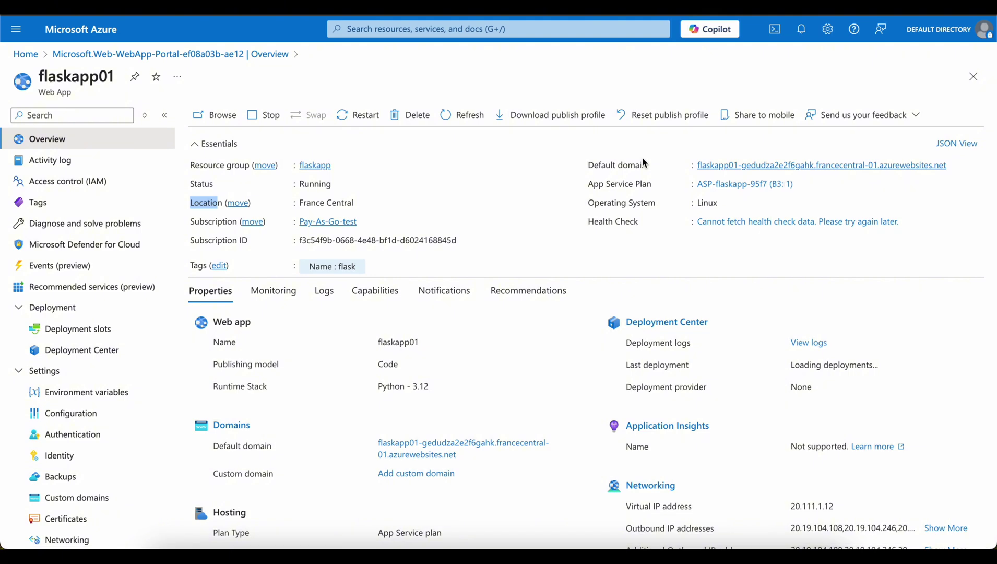
left_click_drag(586, 162, 659, 167)
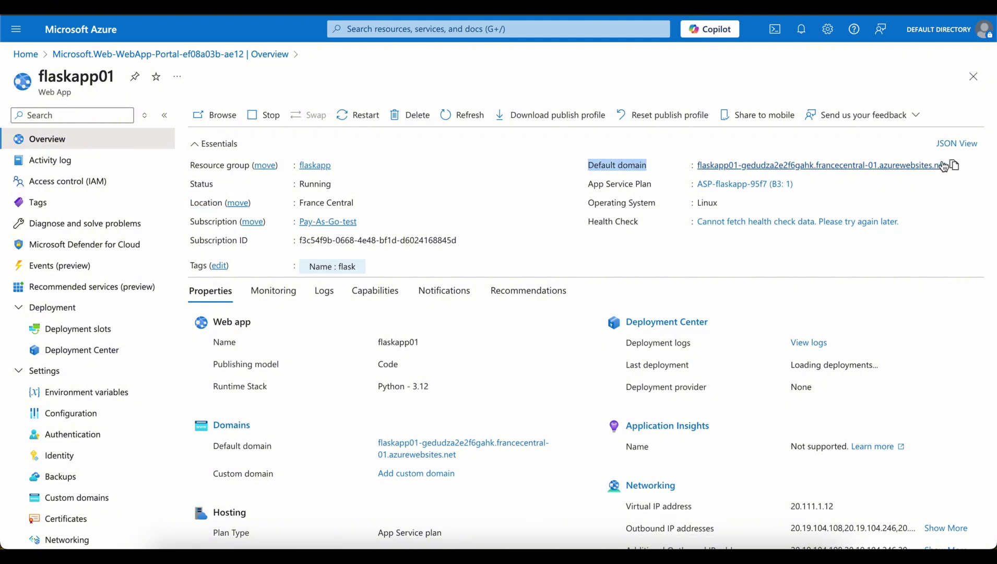
scroll(704, 227, "down", 2)
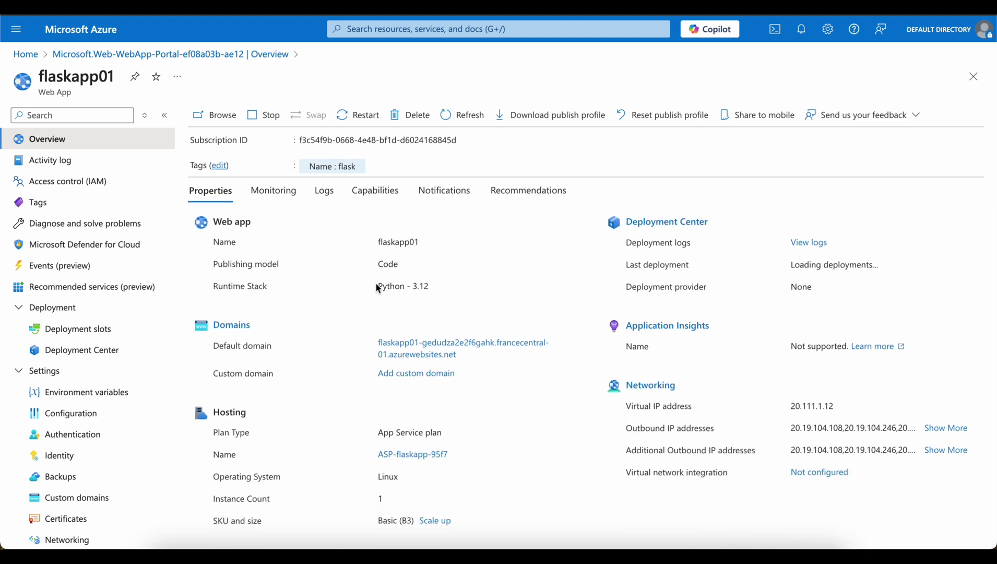
left_click_drag(378, 286, 438, 288)
scroll(573, 287, "up", 2)
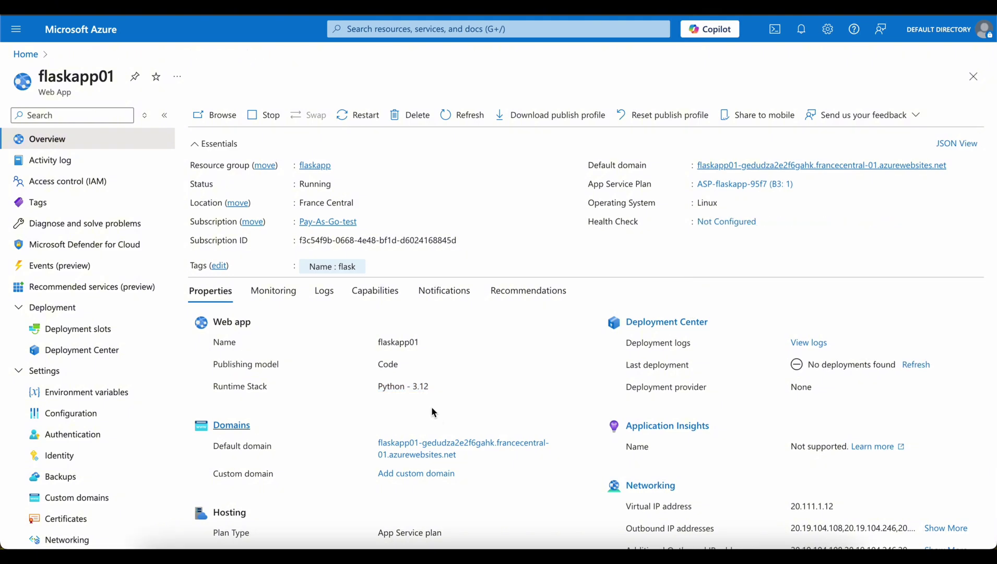
- Copy the web app's default domain, open it in another browser tab, and read the default landing page
left_click_drag(587, 166, 646, 165)
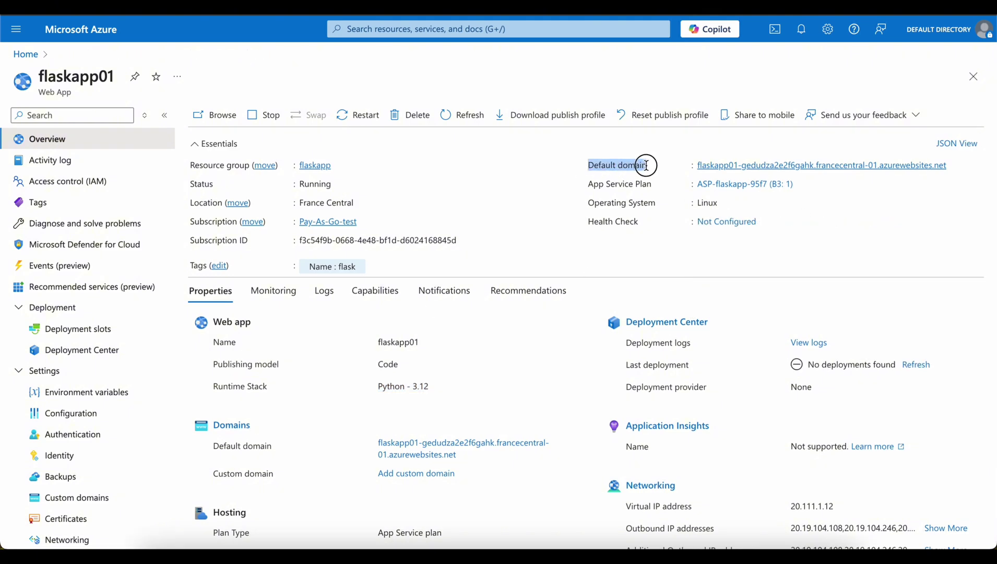
left_click(956, 166)
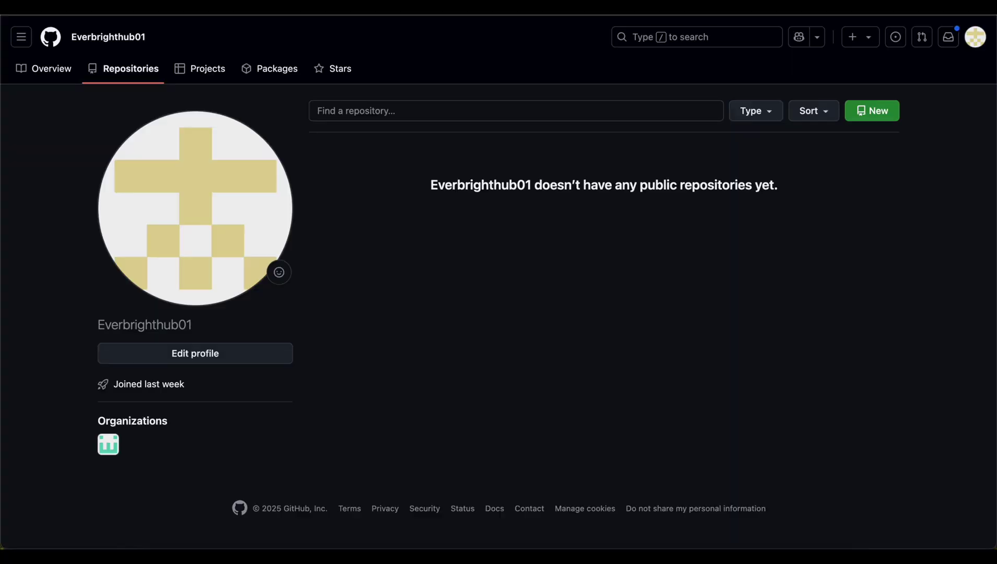
key("super+v")
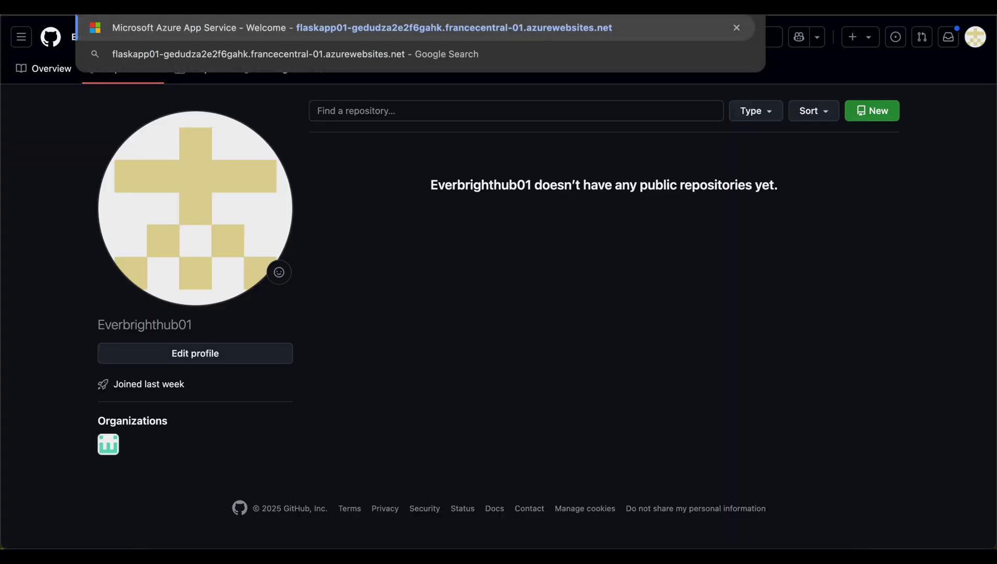
key("Return")
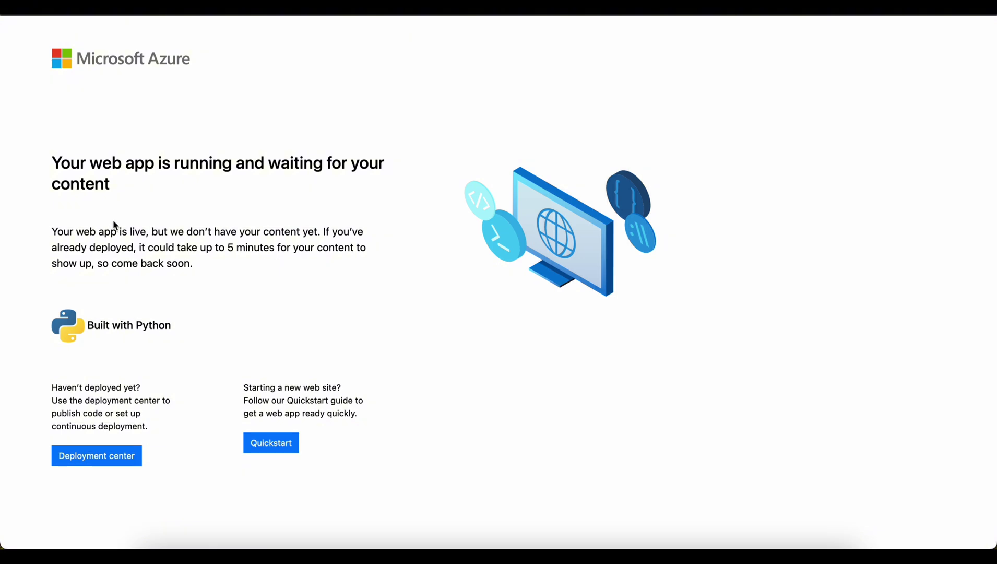
left_click_drag(88, 323, 185, 323)
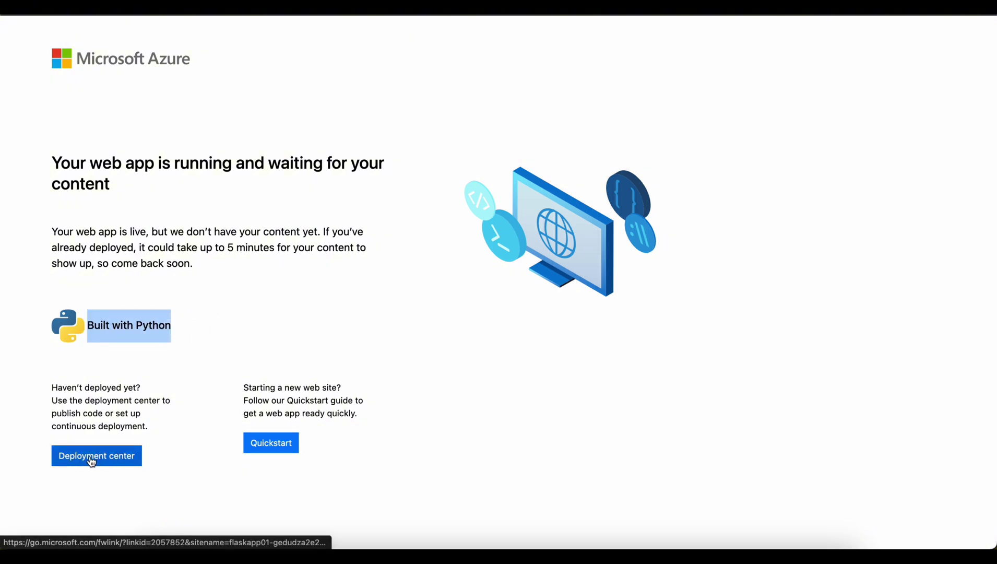
left_click_drag(52, 386, 140, 435)
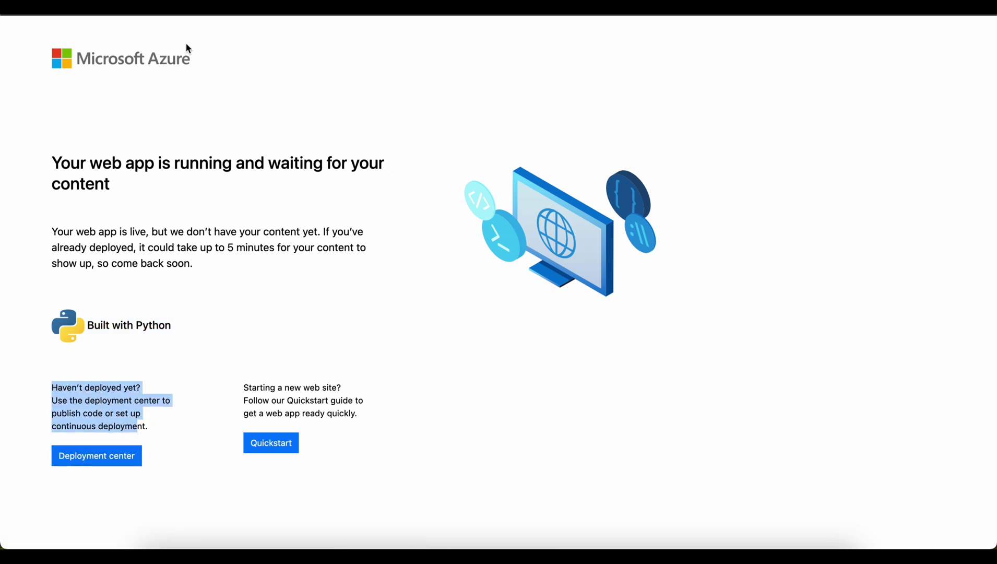
- Return to the Azure portal, open flaskapp01's Deployment Center, and set GitHub as the code source
key("ctrl+shift+Tab")
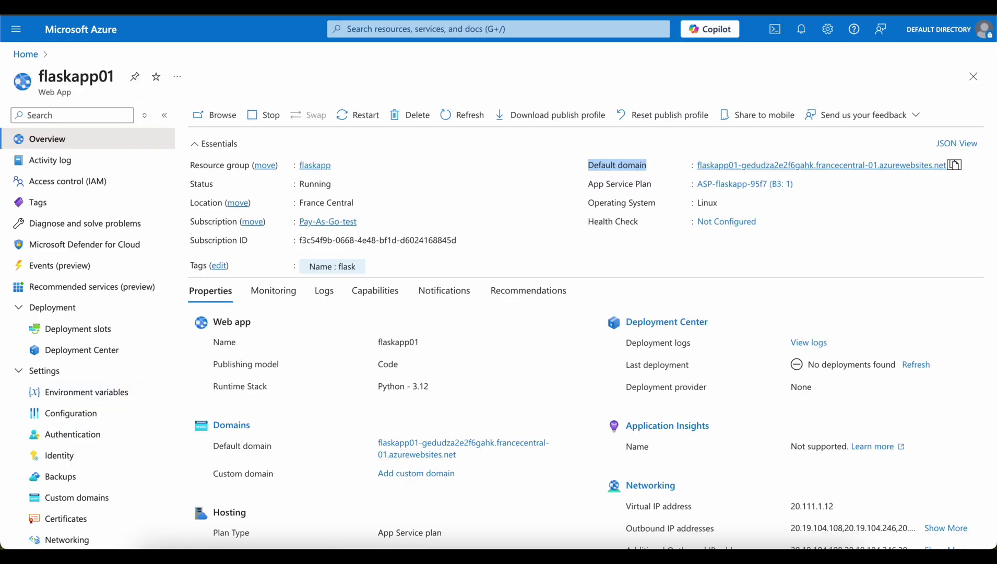
left_click(81, 353)
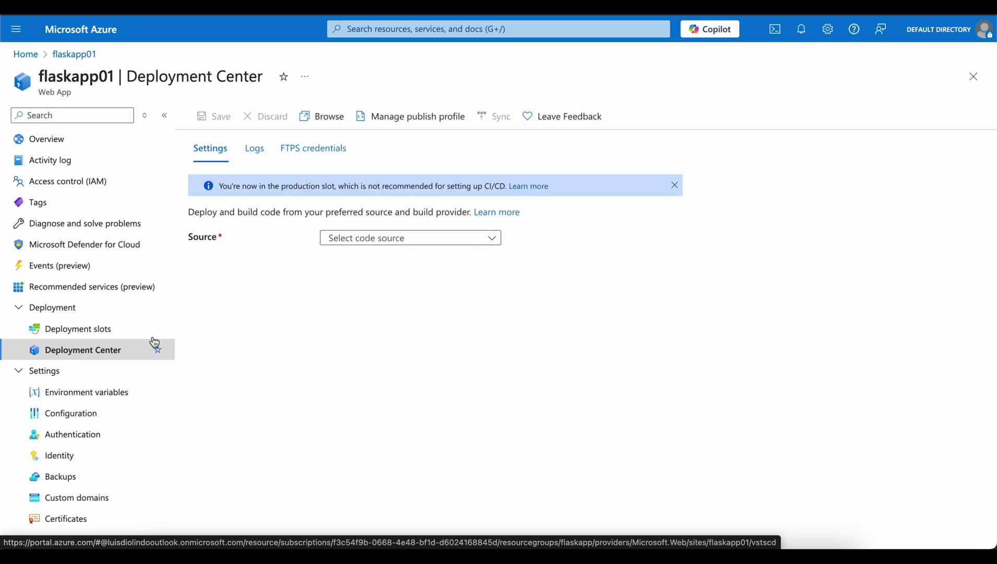
left_click(206, 159)
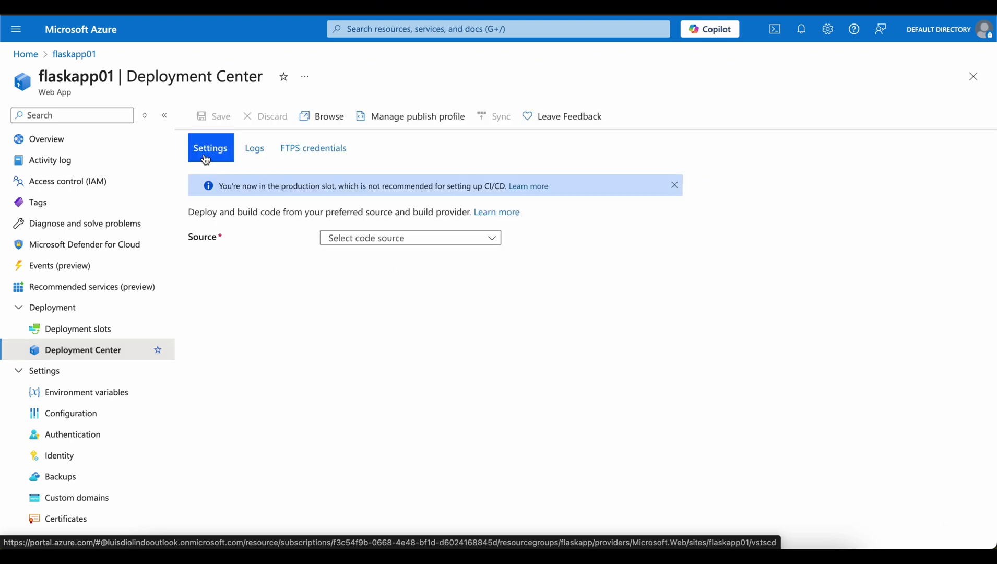
left_click(400, 238)
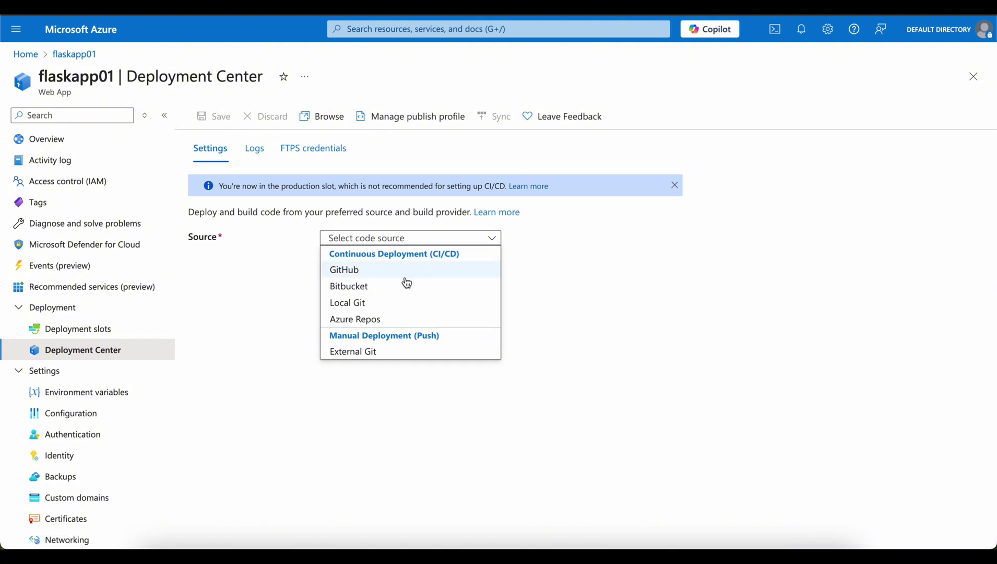
left_click(348, 269)
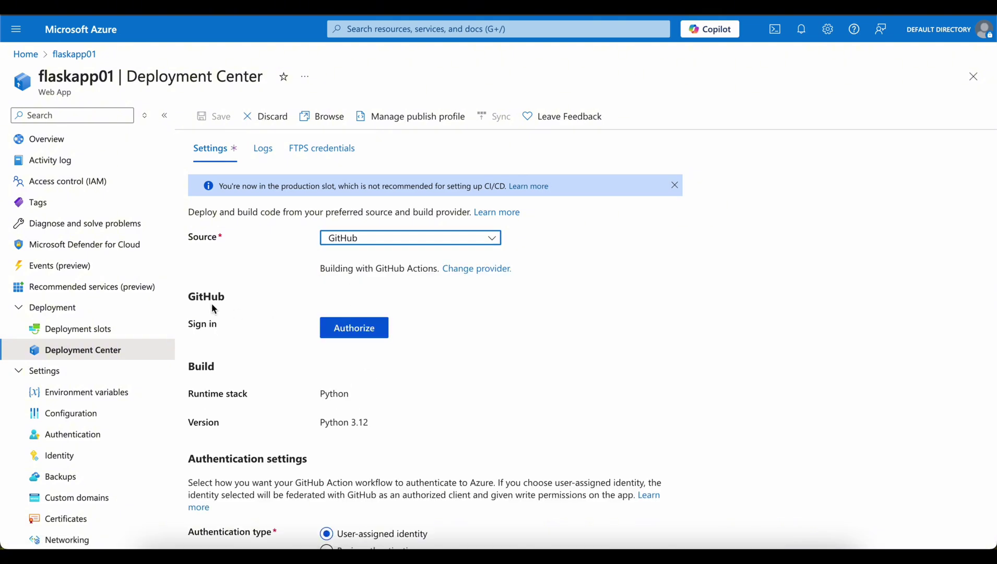
left_click_drag(188, 324, 196, 324)
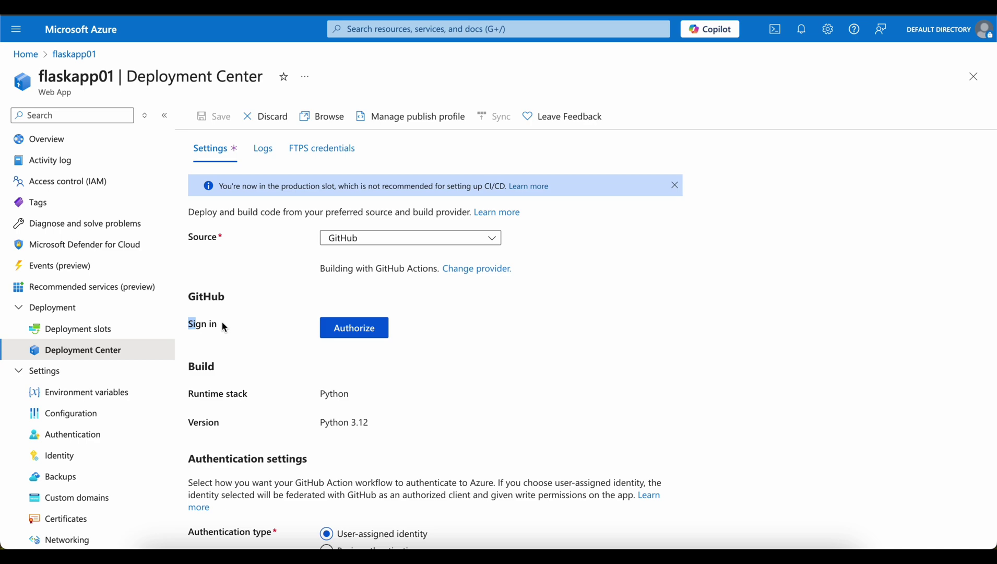
- Authorize Azure App Service to access the GitHub account
left_click(355, 328)
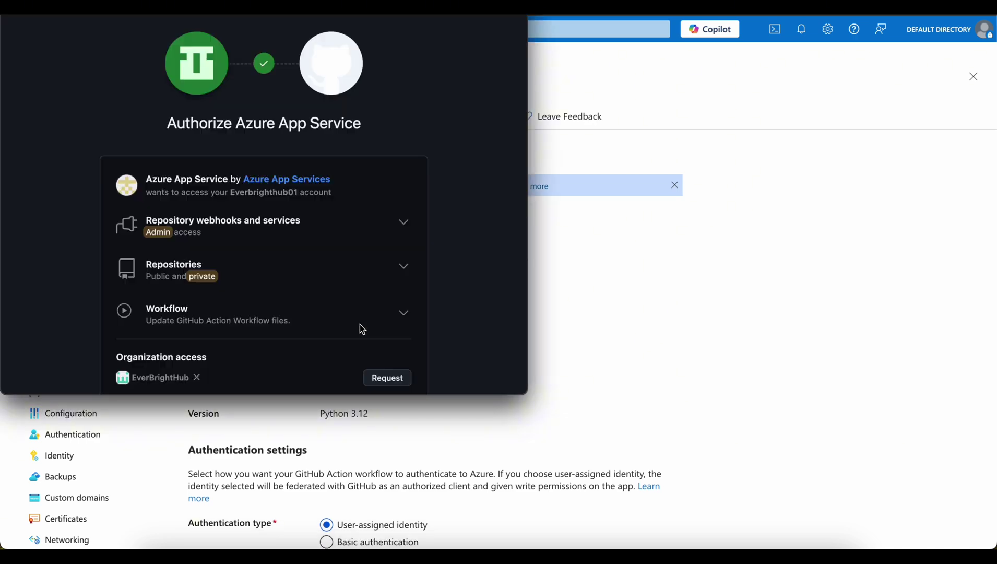
scroll(292, 188, "down", 5)
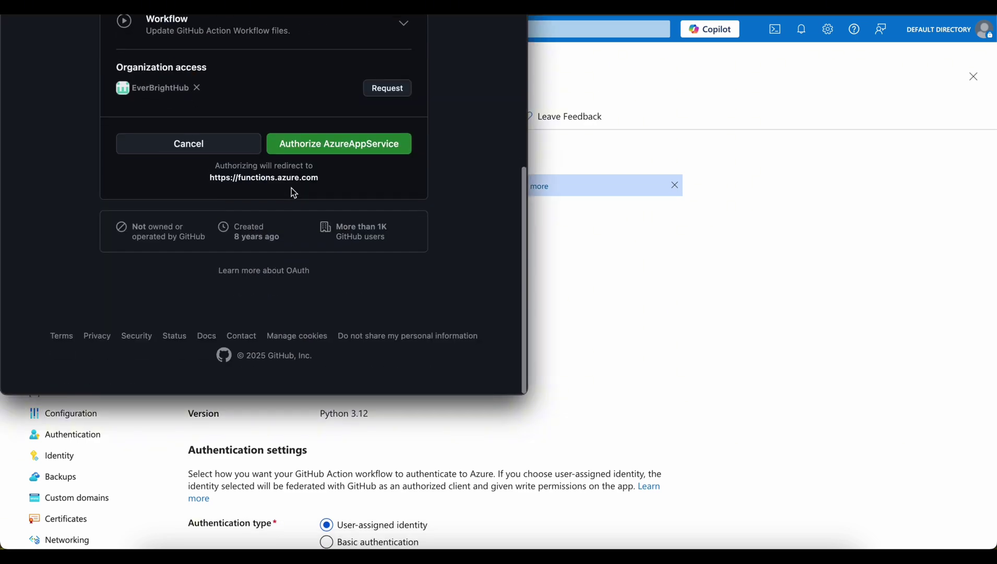
left_click(334, 151)
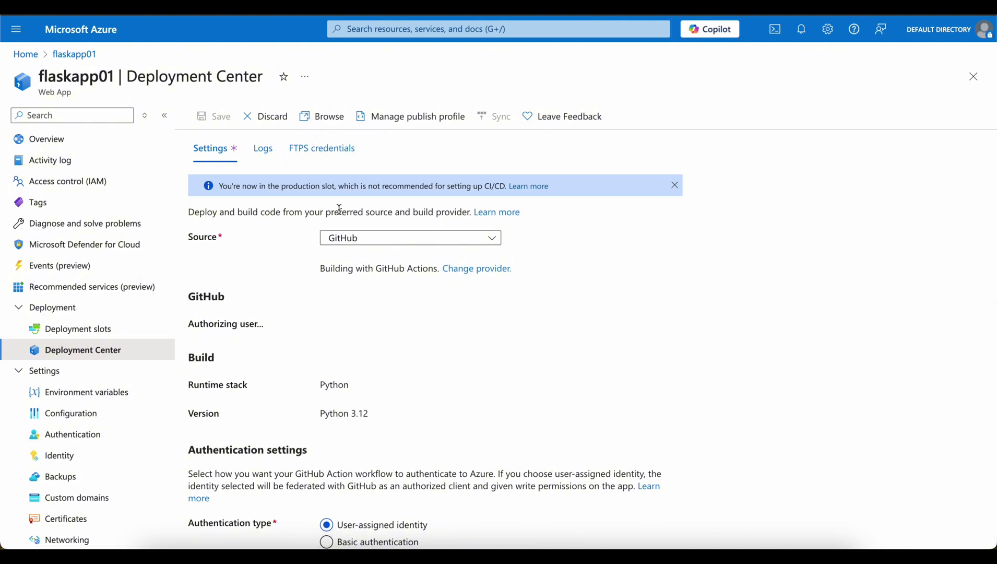
- Select the Everbrighthub01 organization, the python-docs-hello-world repository and the master branch as the GitHub deployment source
scroll(396, 395, "down", 3)
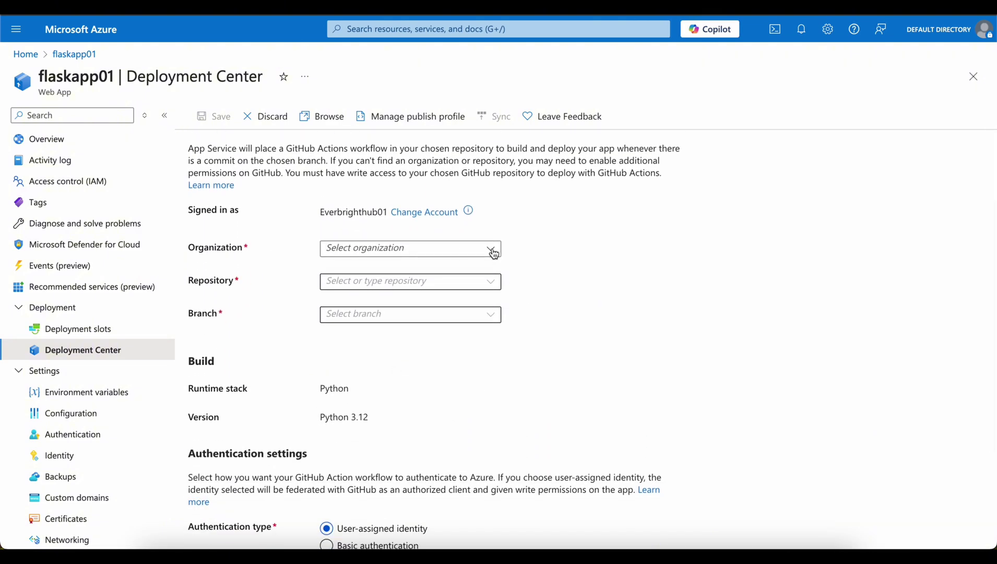
left_click(493, 252)
left_click(362, 271)
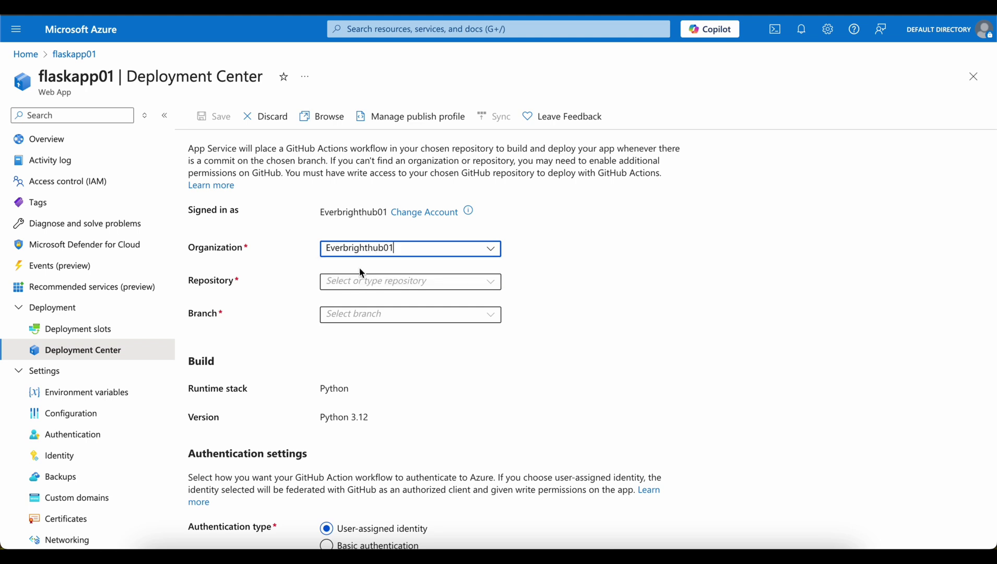
left_click(494, 288)
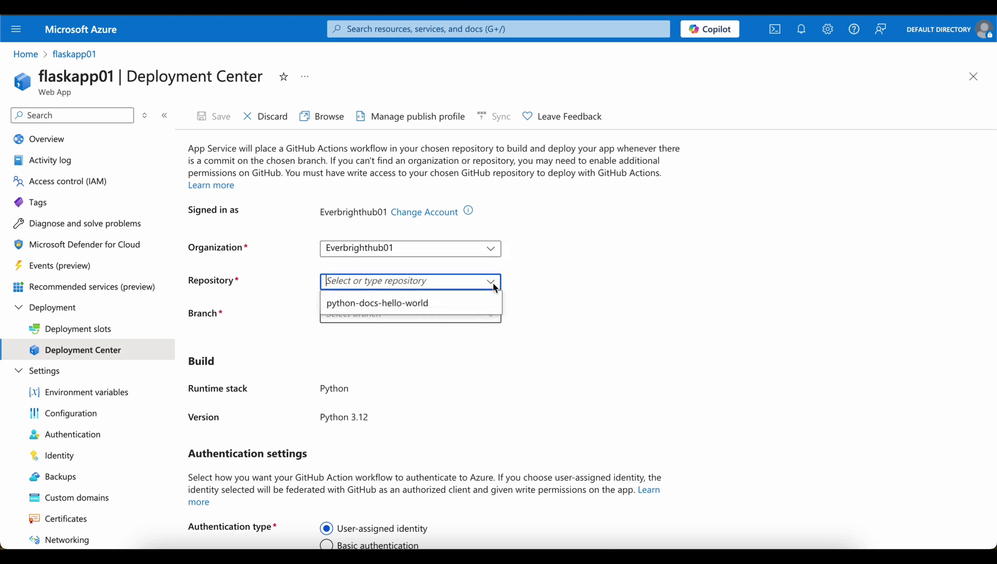
left_click(367, 309)
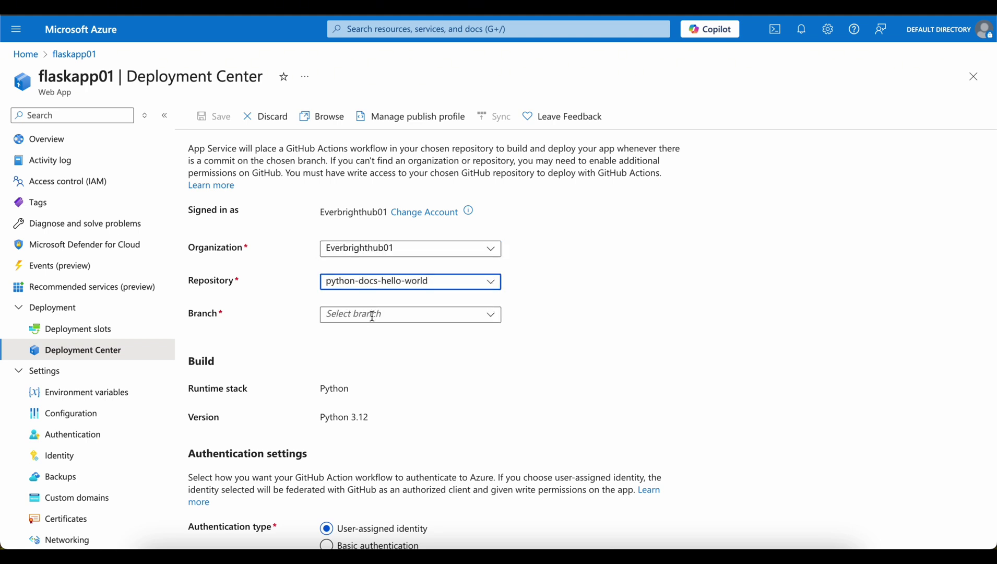
left_click(499, 320)
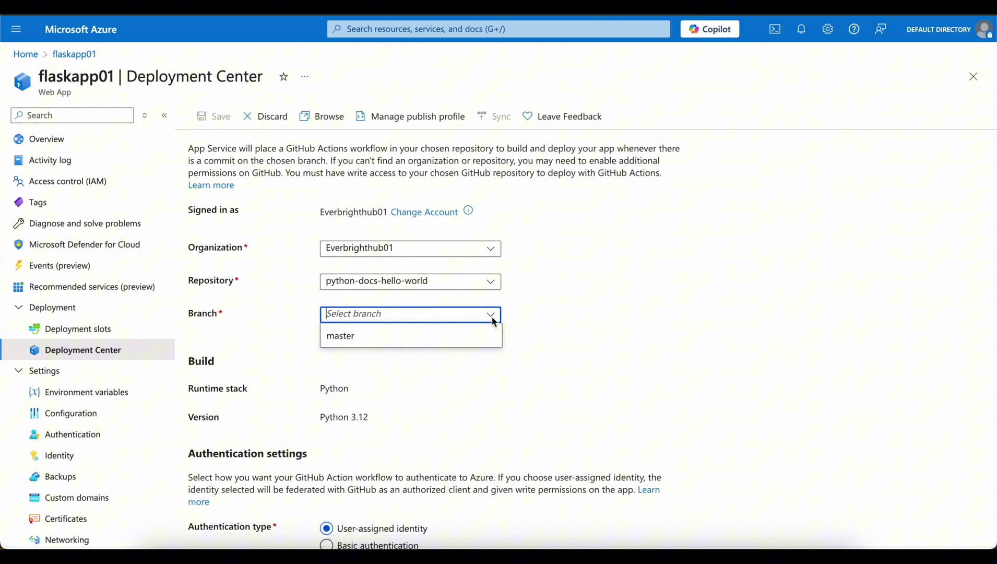
left_click(328, 343)
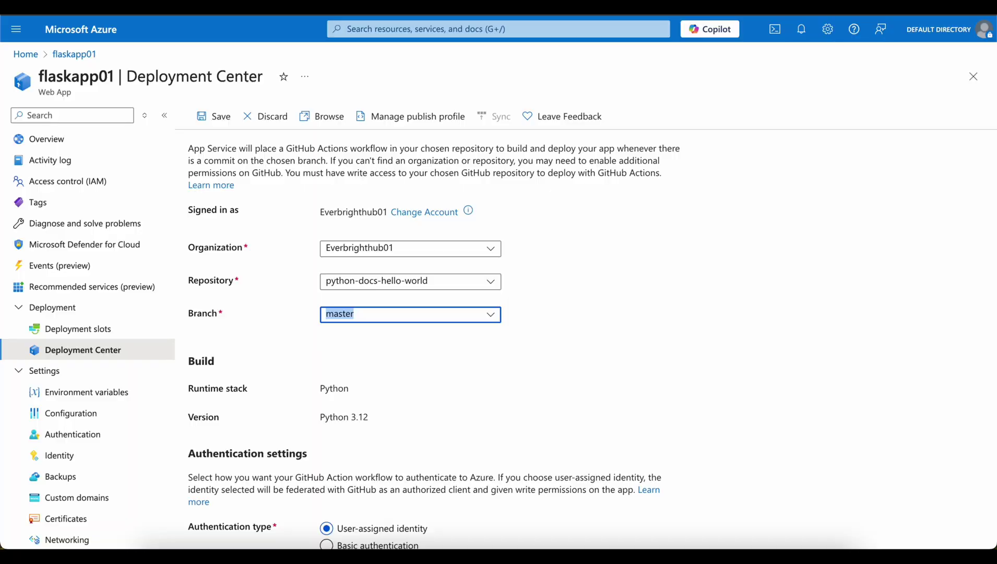
- Review the GitHub source settings and save the Deployment Center configuration
scroll(436, 402, "down", 1)
scroll(436, 402, "up", 3)
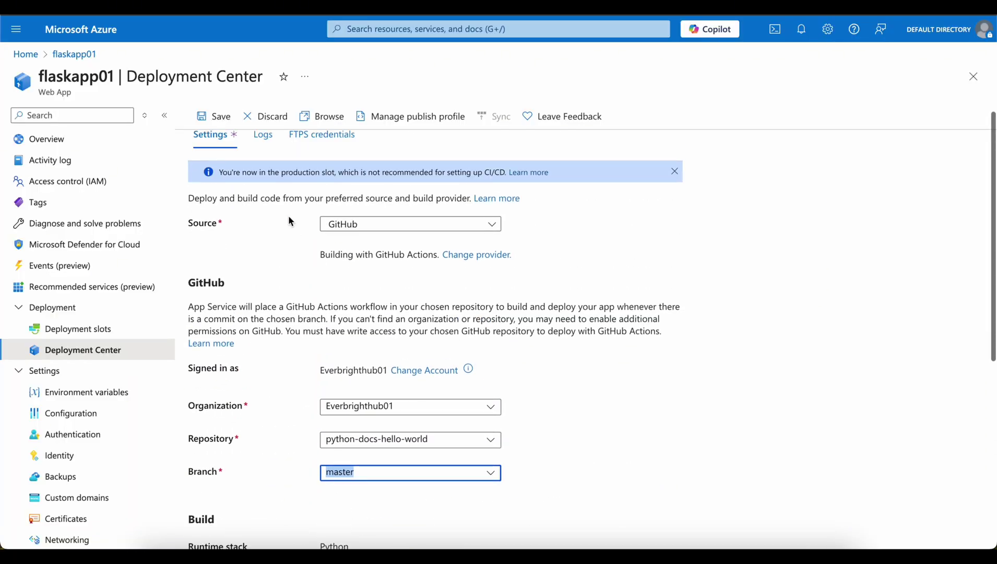
left_click(211, 118)
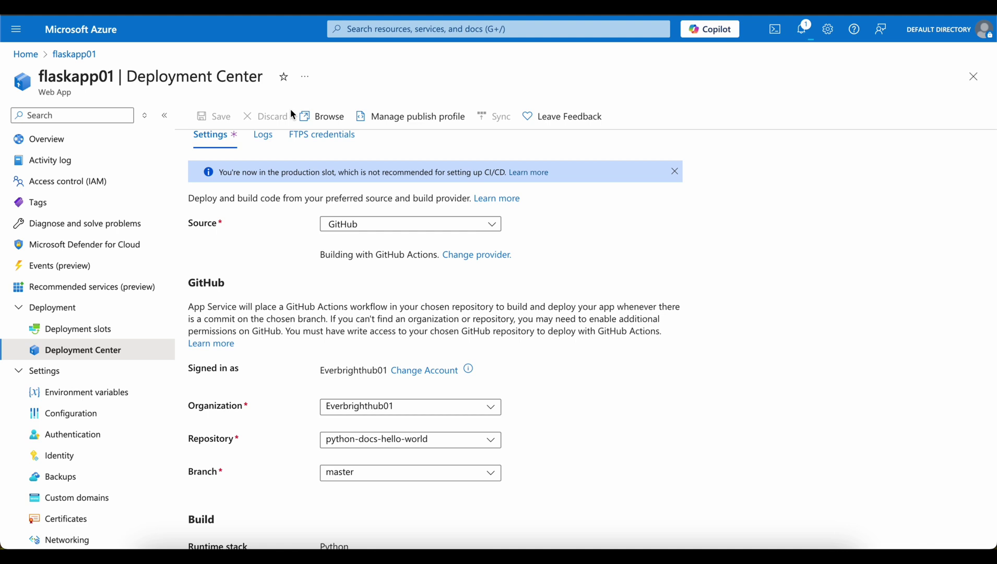
scroll(291, 177, "up", 1)
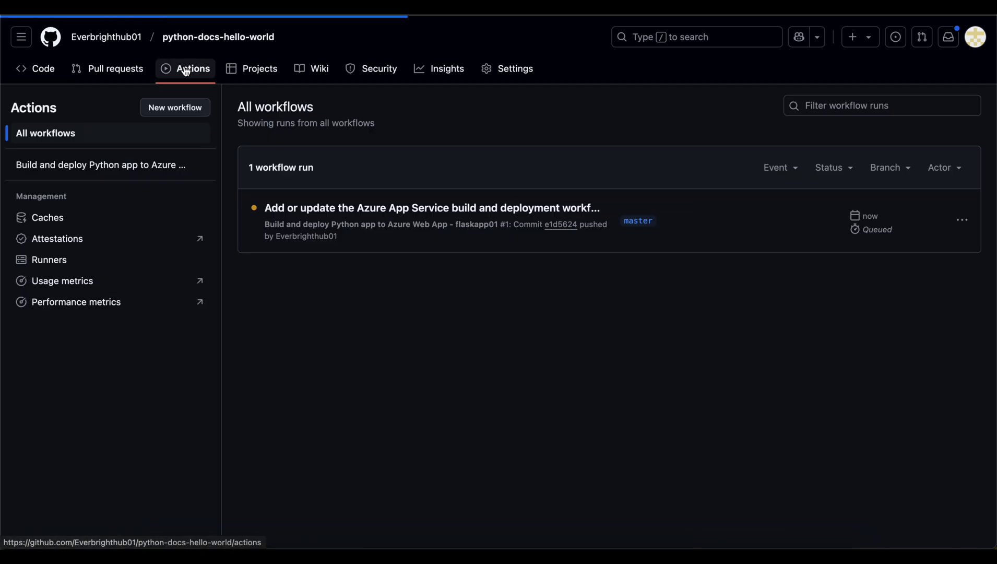
- Check the deployment workflow run in the GitHub repository and open master_flaskapp01.yml from the .github/workflows folder
left_click(358, 212)
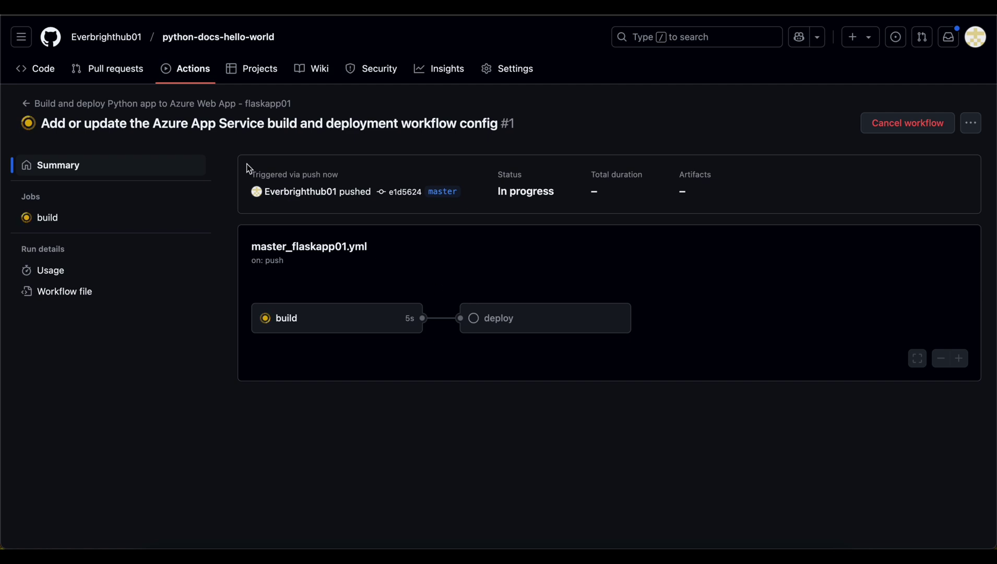
left_click(193, 39)
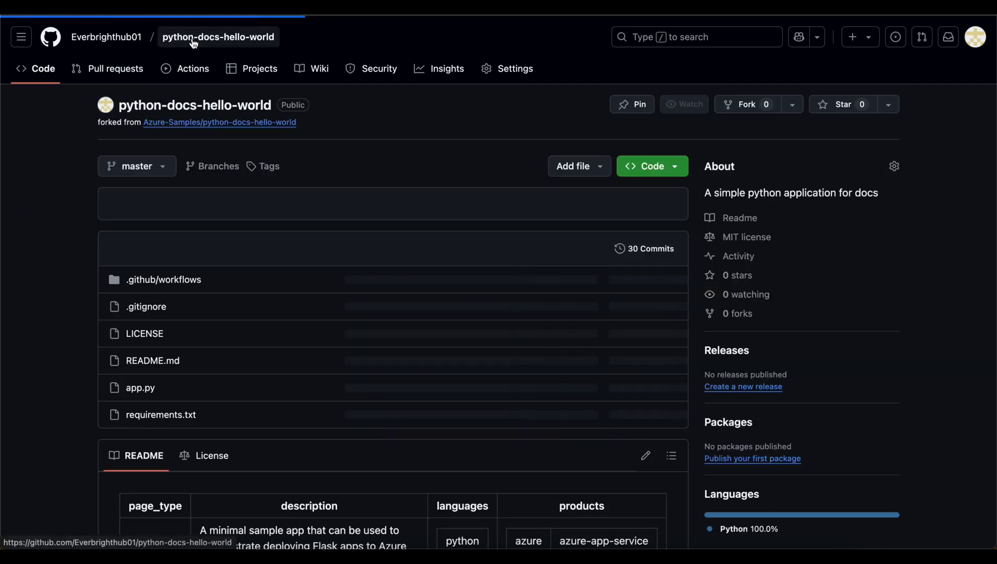
left_click(153, 282)
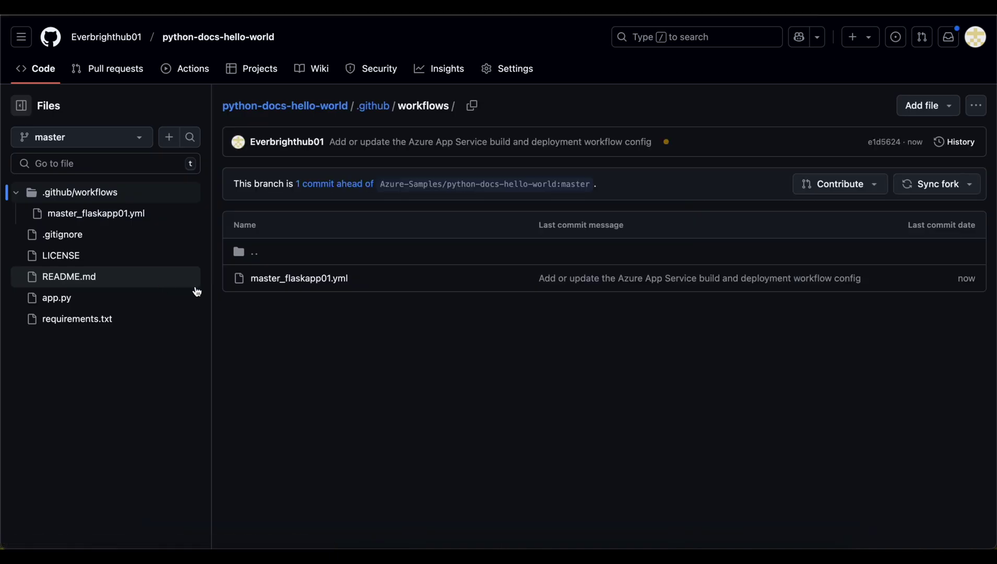
left_click(287, 282)
scroll(293, 277, "down", 2)
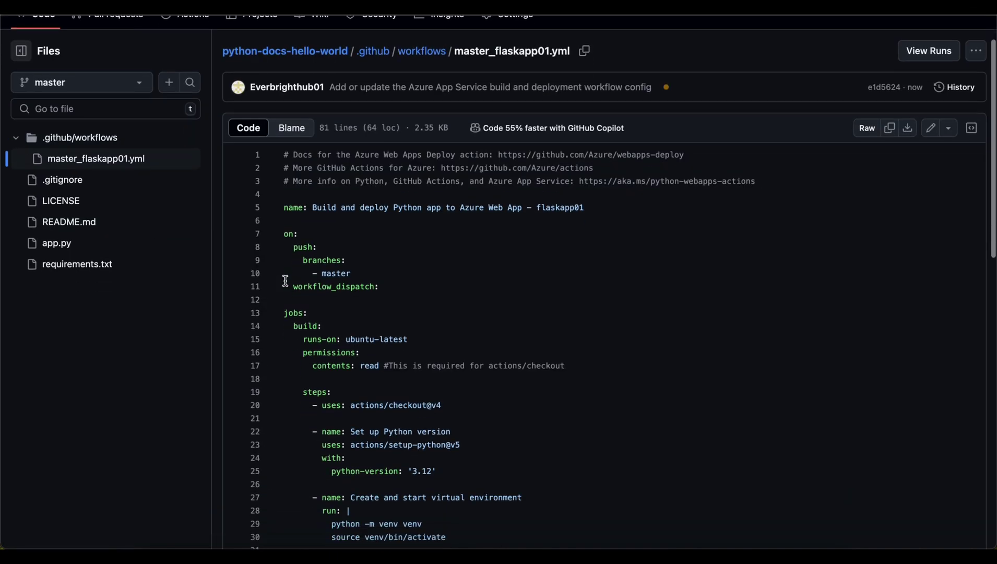
- Examine the build job, the deploy job and the 'Deploy to Azure Web App' step in the workflow file
left_click_drag(295, 275, 327, 272)
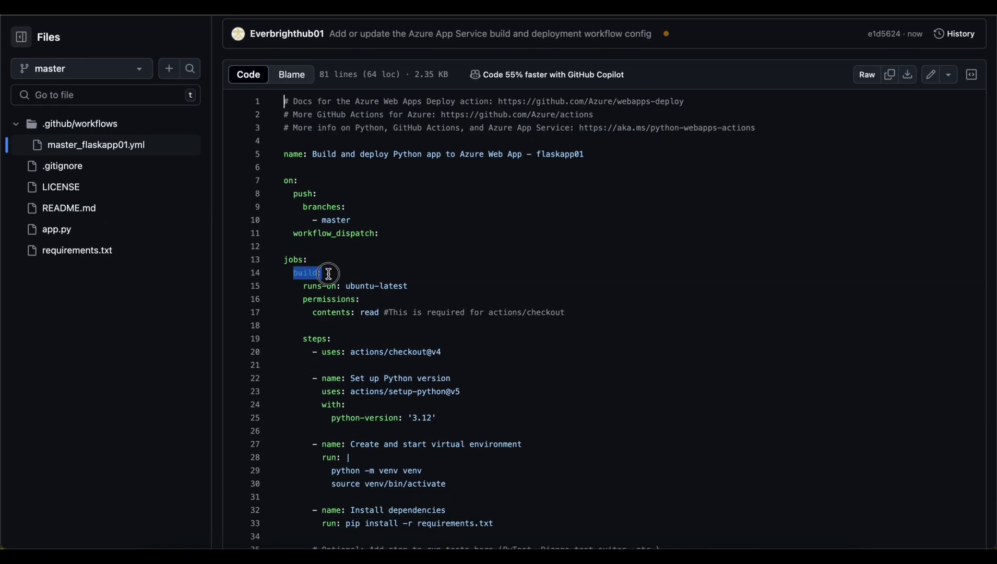
scroll(329, 274, "down", 5)
scroll(329, 273, "down", 5)
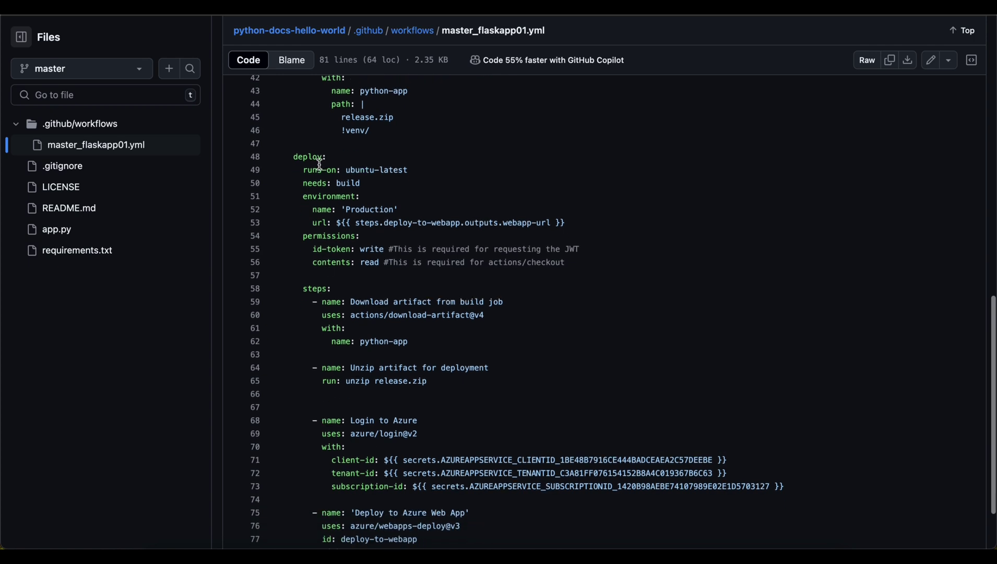
left_click_drag(294, 157, 328, 157)
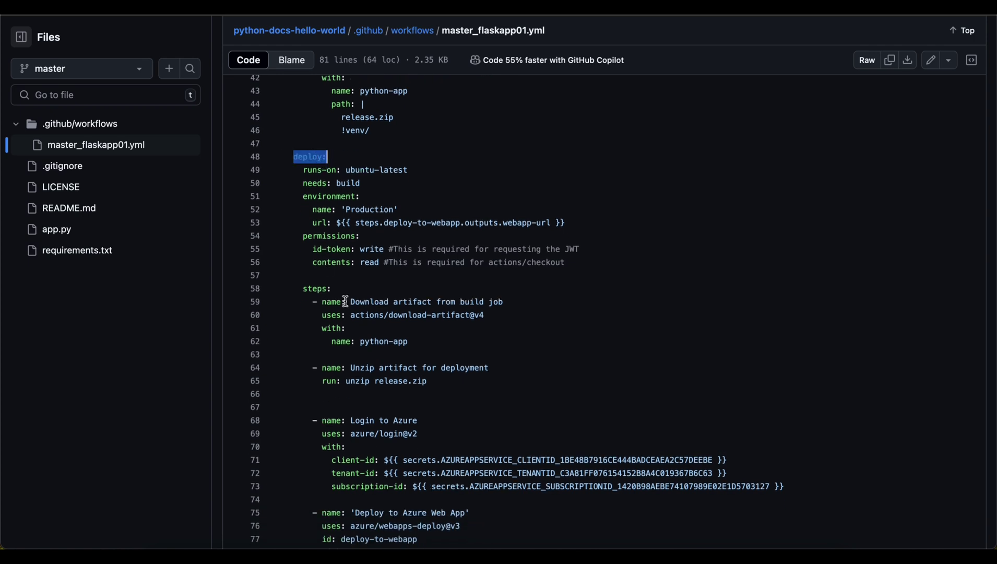
scroll(345, 301, "down", 3)
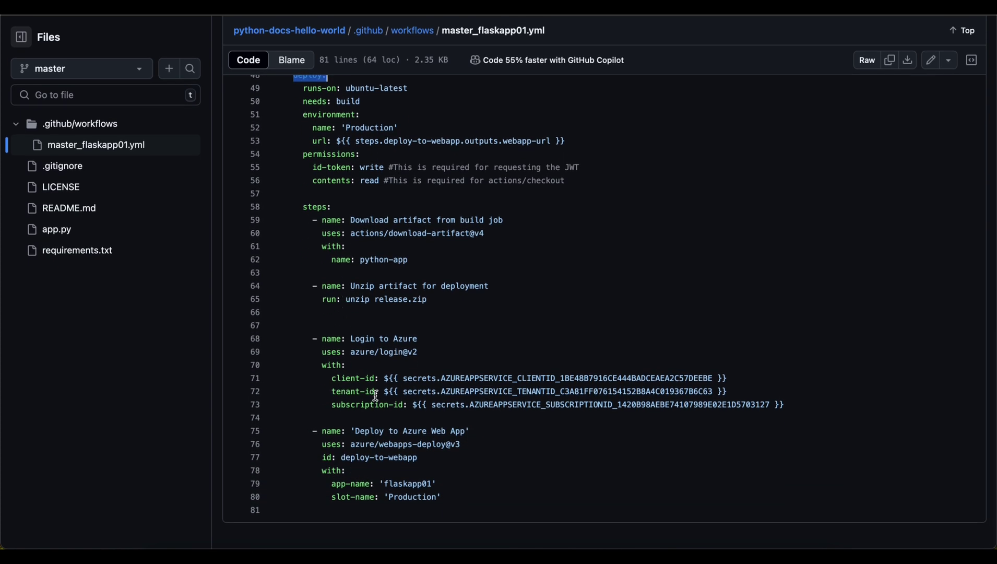
left_click_drag(323, 434, 477, 498)
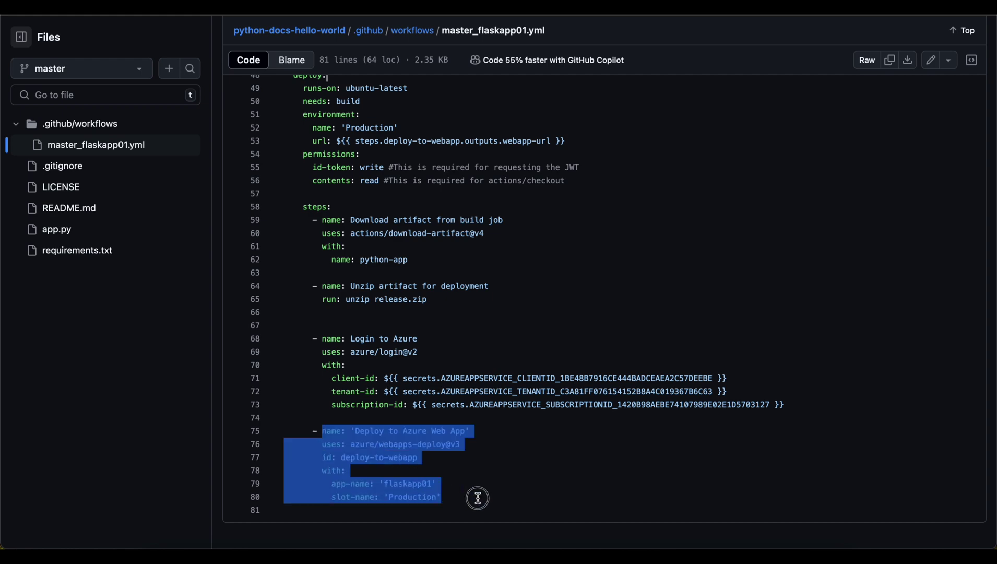
left_click(416, 468)
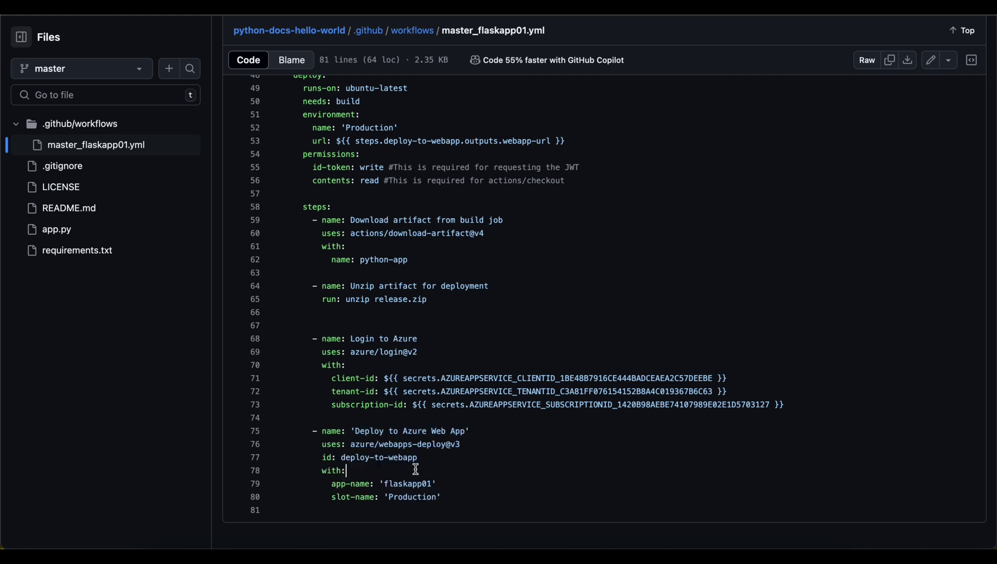
scroll(416, 469, "up", 15)
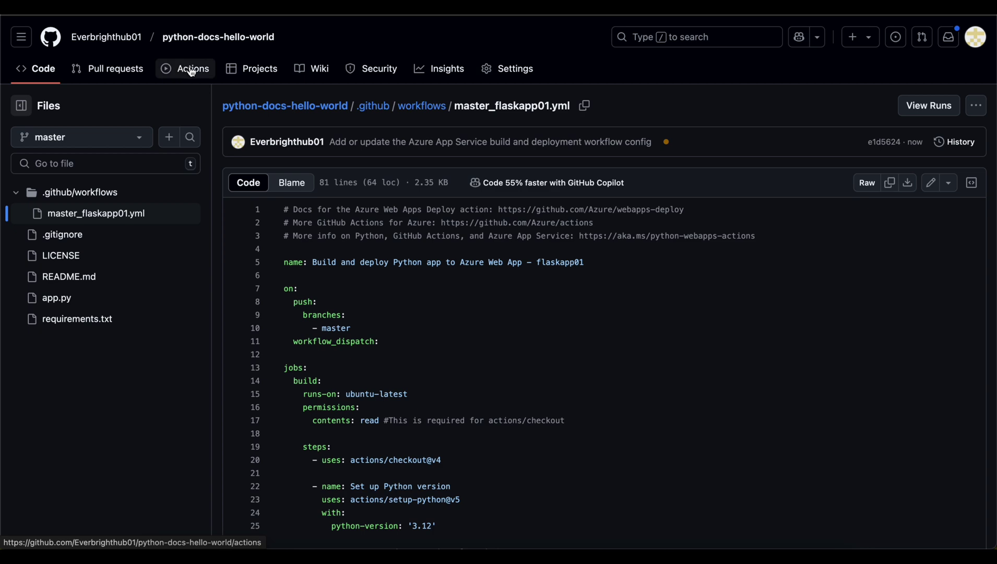
- Open app.py from the repository root and read its "/" route and return text
left_click(191, 38)
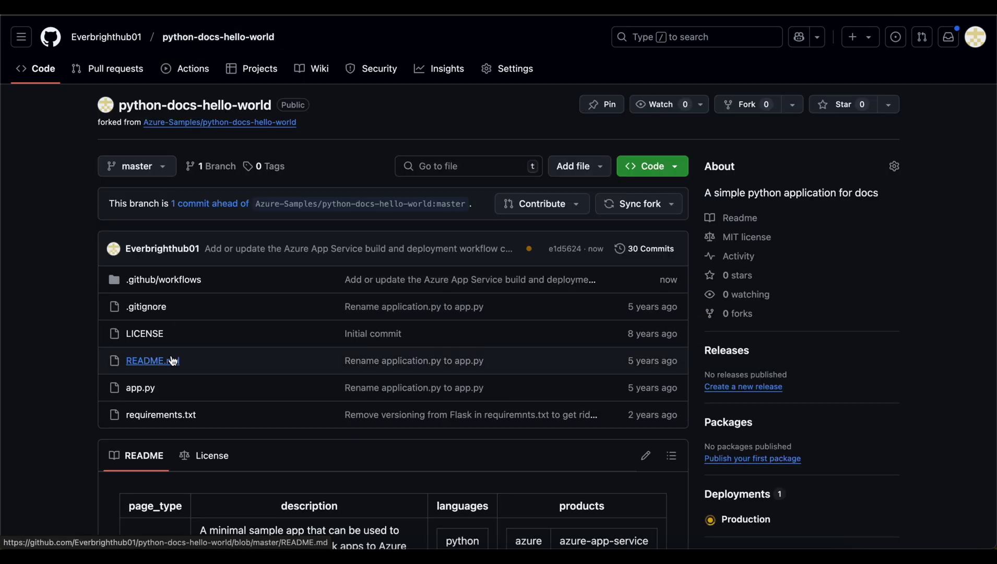
left_click(142, 388)
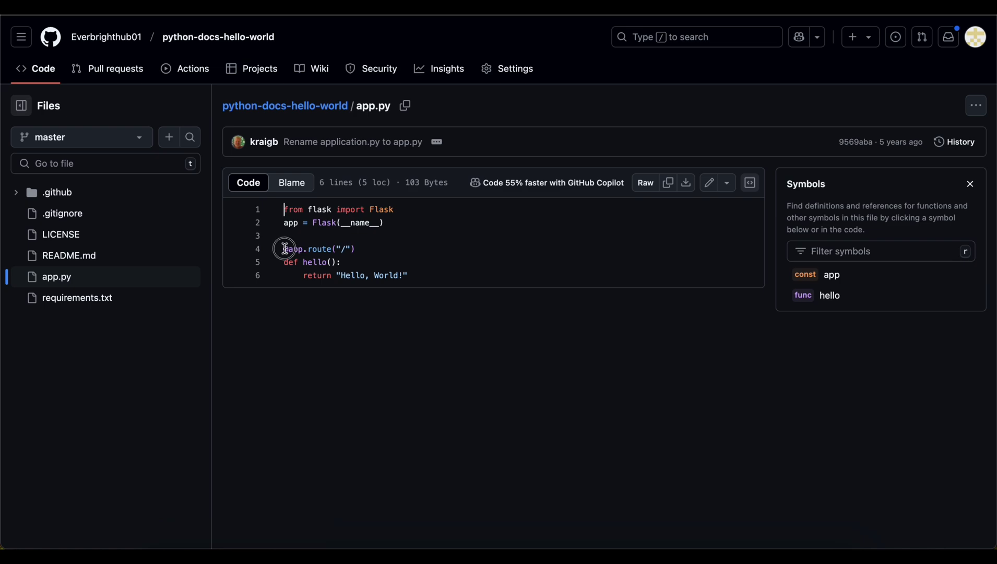
left_click_drag(285, 248, 425, 275)
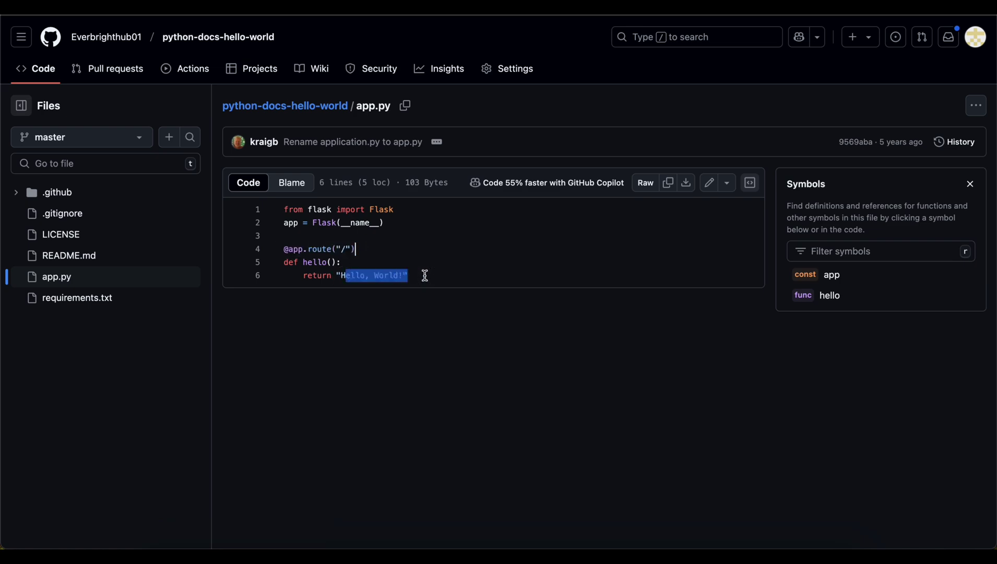
scroll(339, 186, "up", 5)
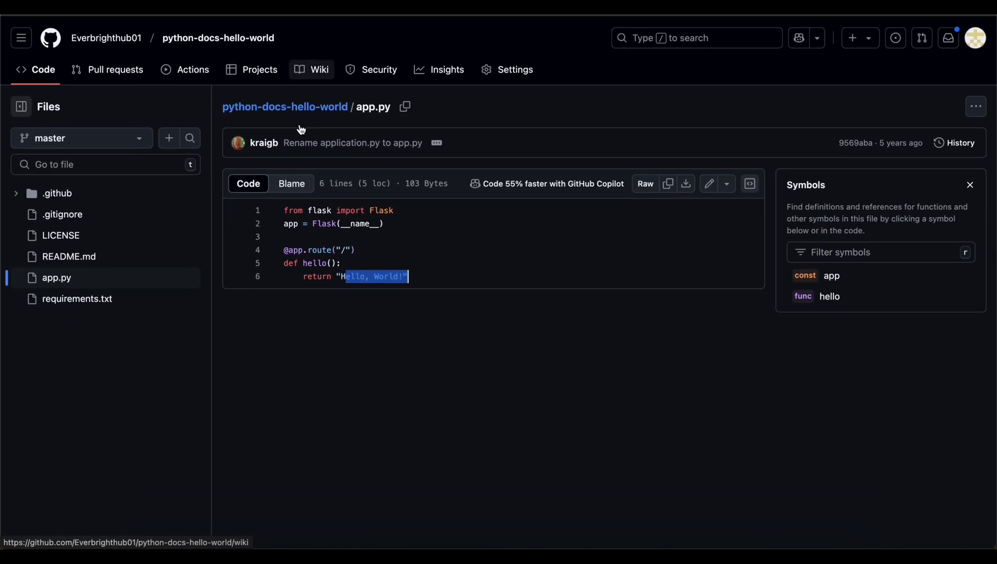
- Reopen the deployment workflow run and read its job graph and the full text of its annotations
left_click(200, 70)
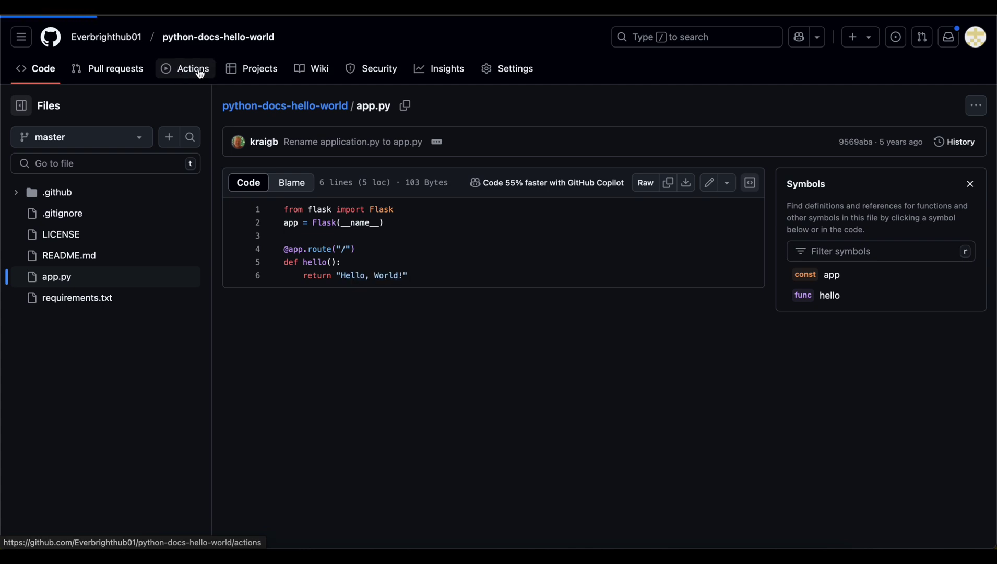
left_click(418, 209)
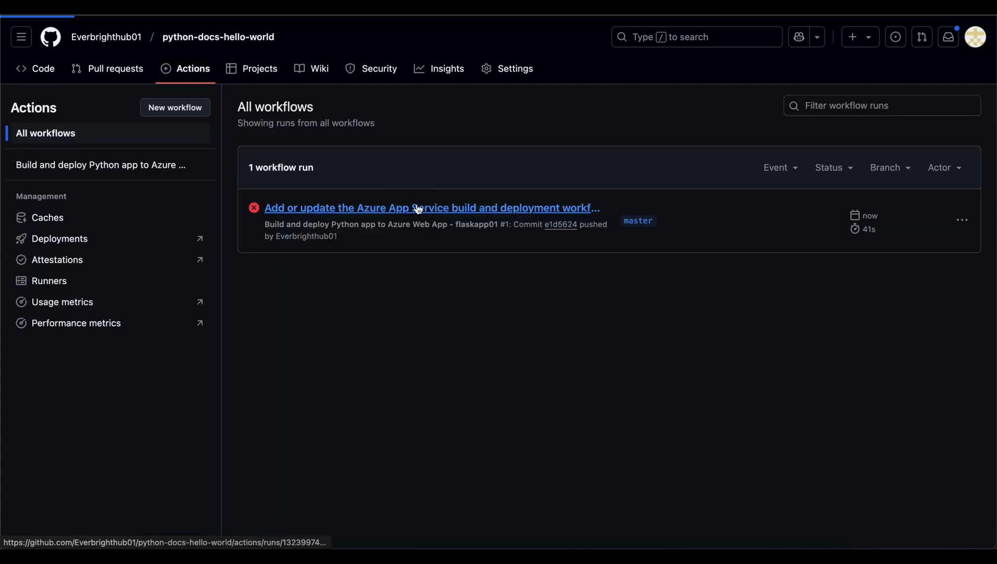
scroll(448, 399, "down", 3)
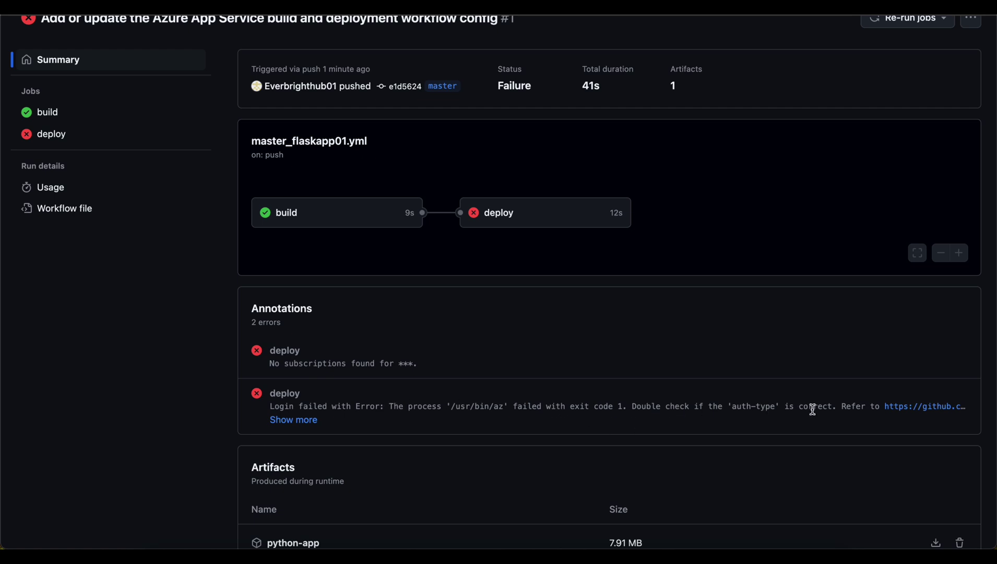
left_click(276, 421)
scroll(285, 421, "down", 1)
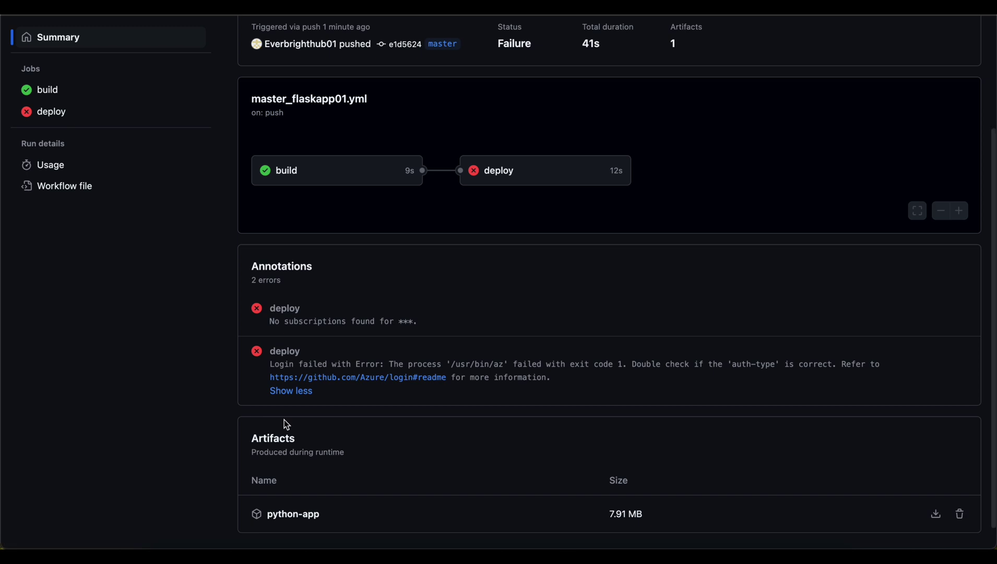
scroll(284, 420, "down", 1)
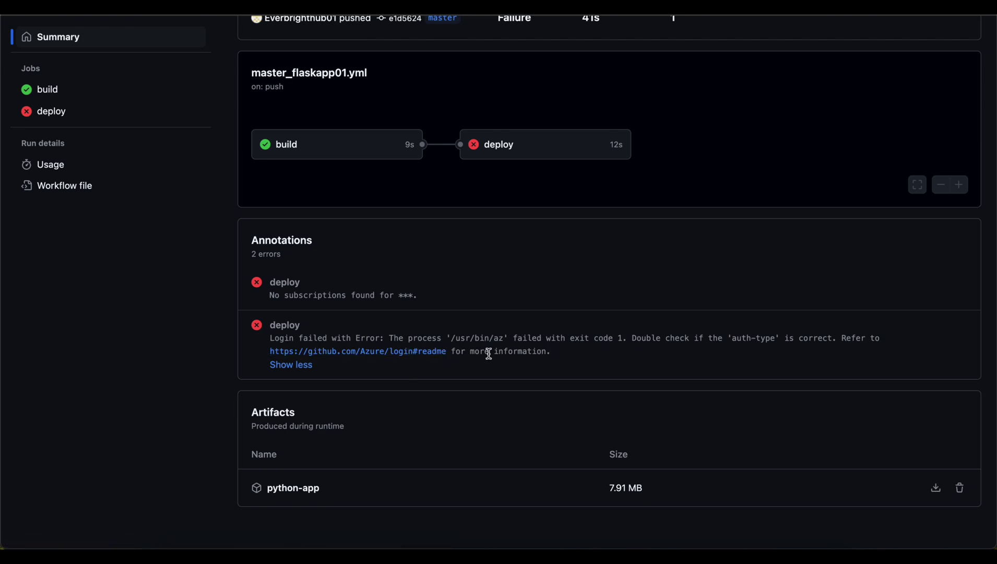
scroll(488, 354, "up", 4)
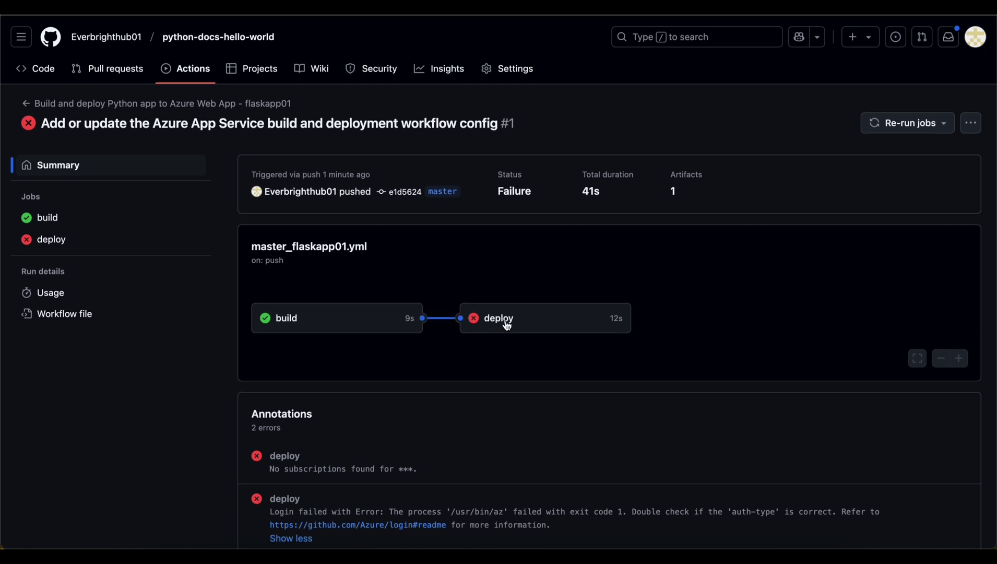
- Open the deploy job's log and examine the federated token details, OIDC login line and first error under Login to Azure
left_click(506, 324)
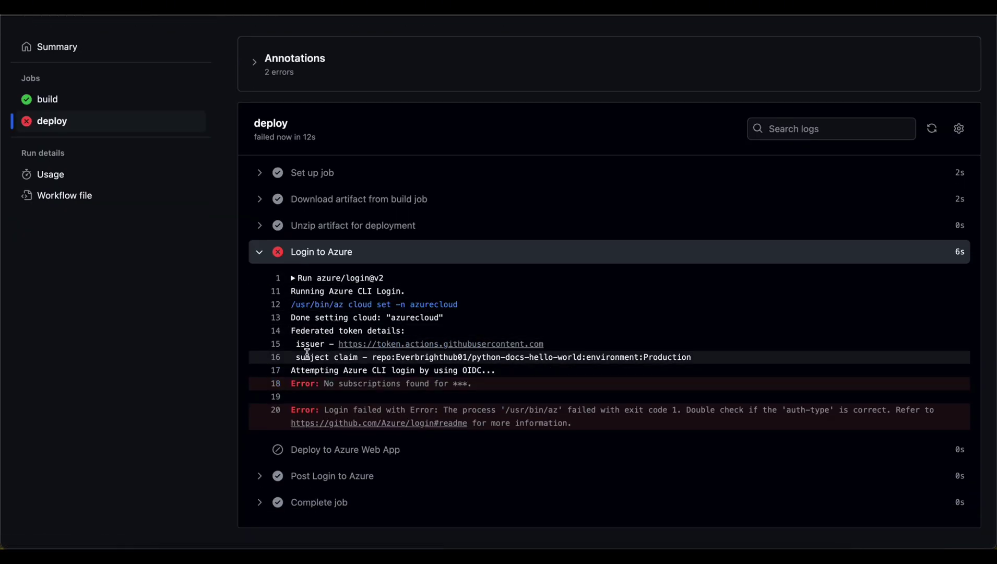
left_click_drag(291, 331, 414, 336)
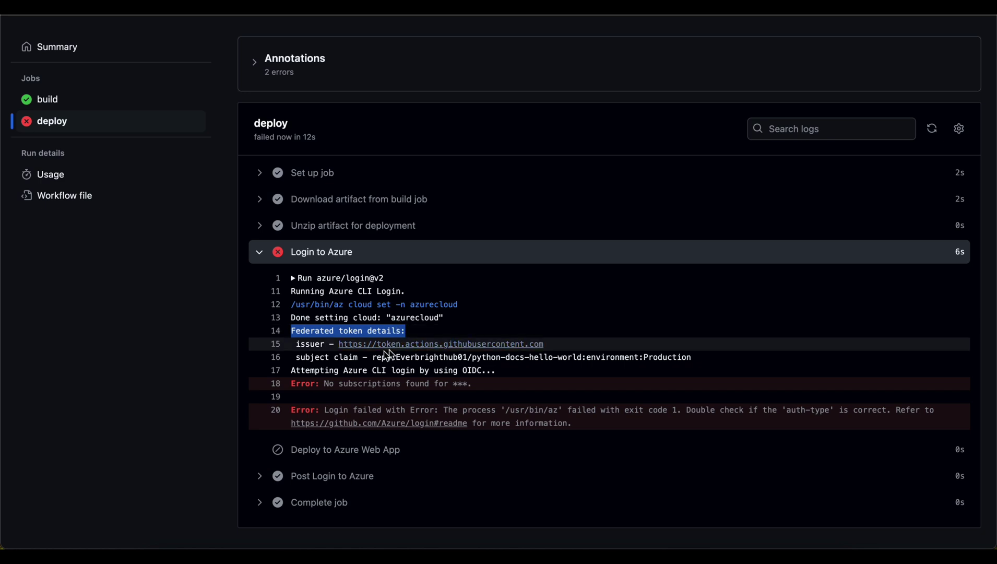
left_click_drag(291, 370, 506, 376)
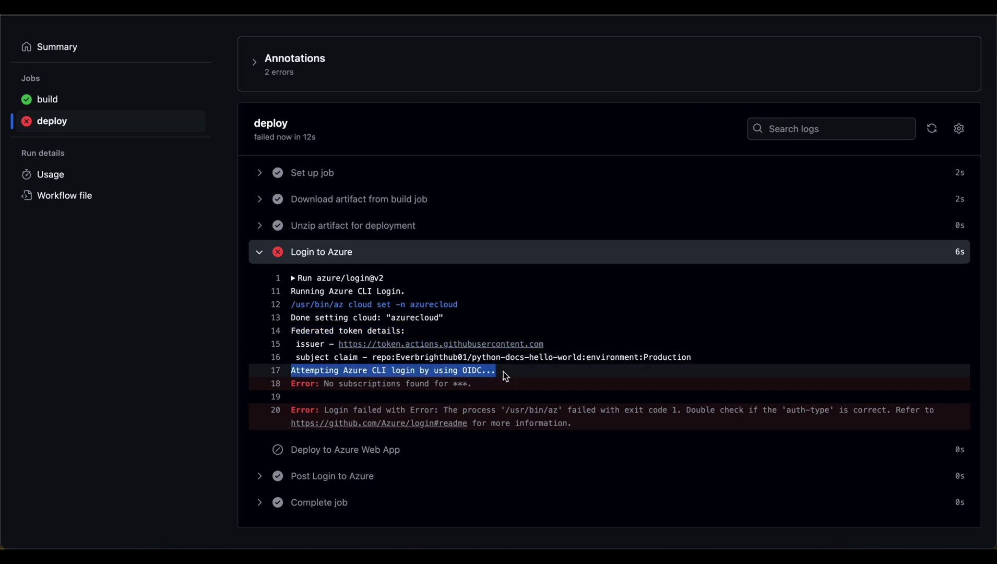
left_click(429, 383)
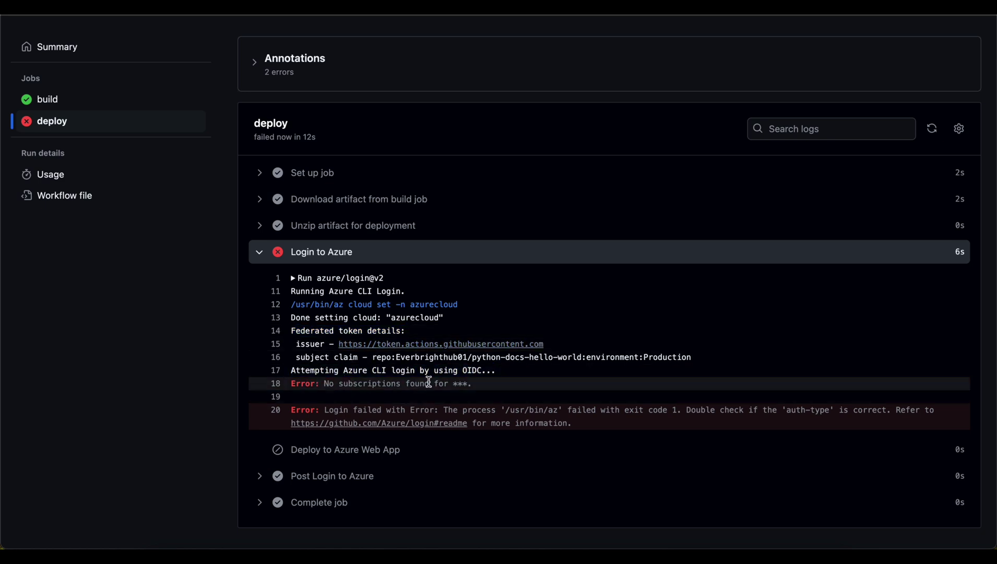
triple_click(429, 381)
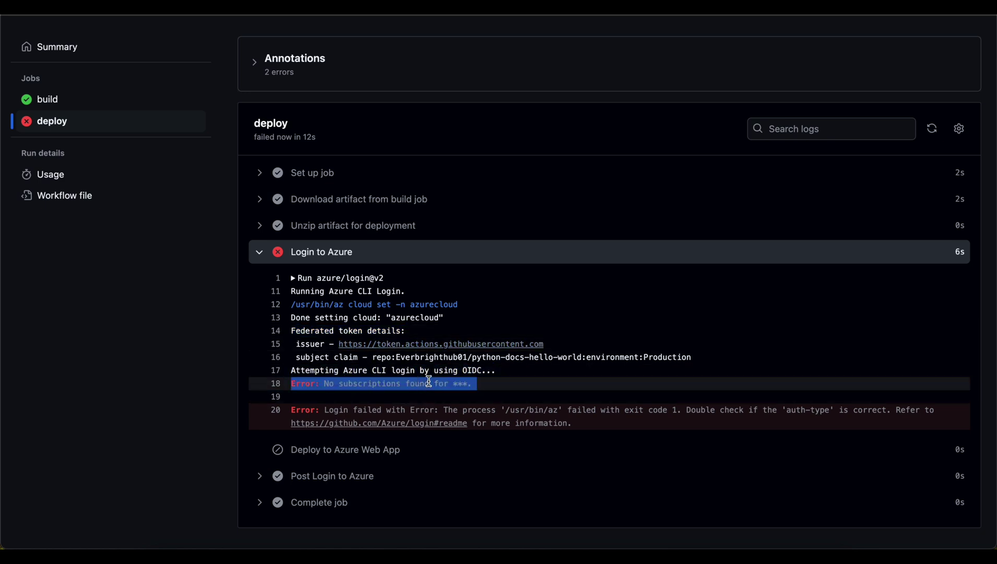
- Read the second error under Login to Azure and re-run all jobs of the workflow run
triple_click(340, 409)
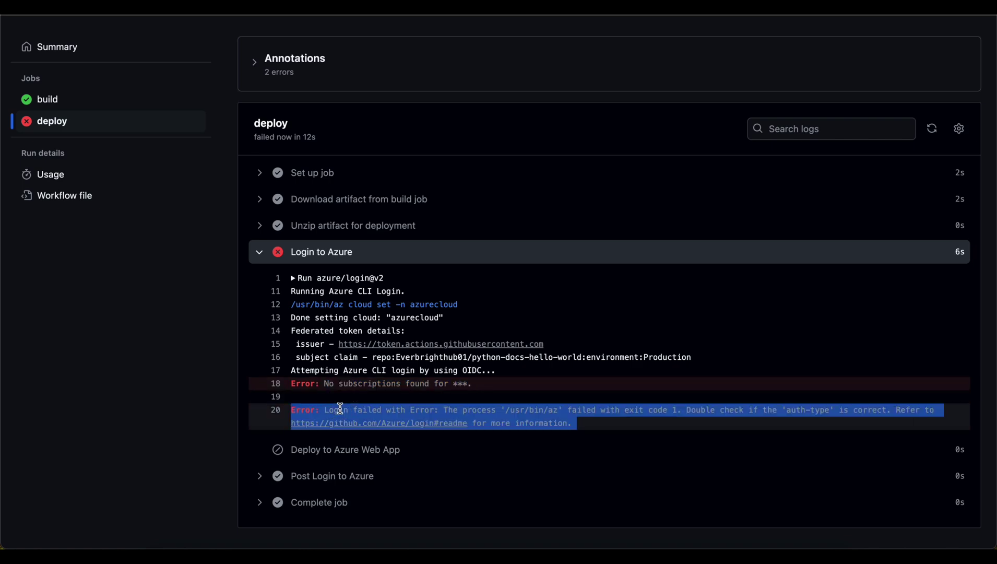
left_click(313, 455)
scroll(307, 324, "up", 3)
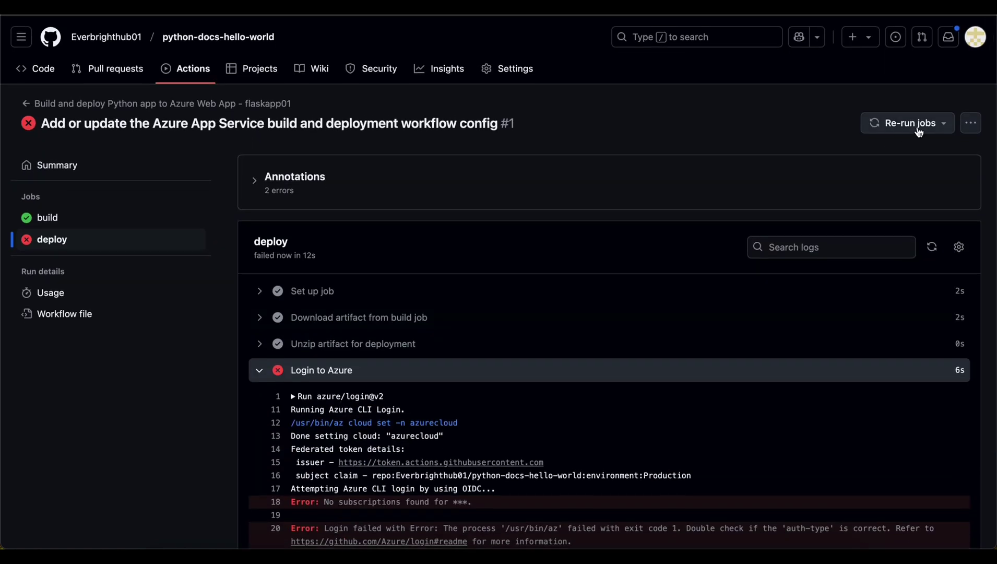
left_click(919, 125)
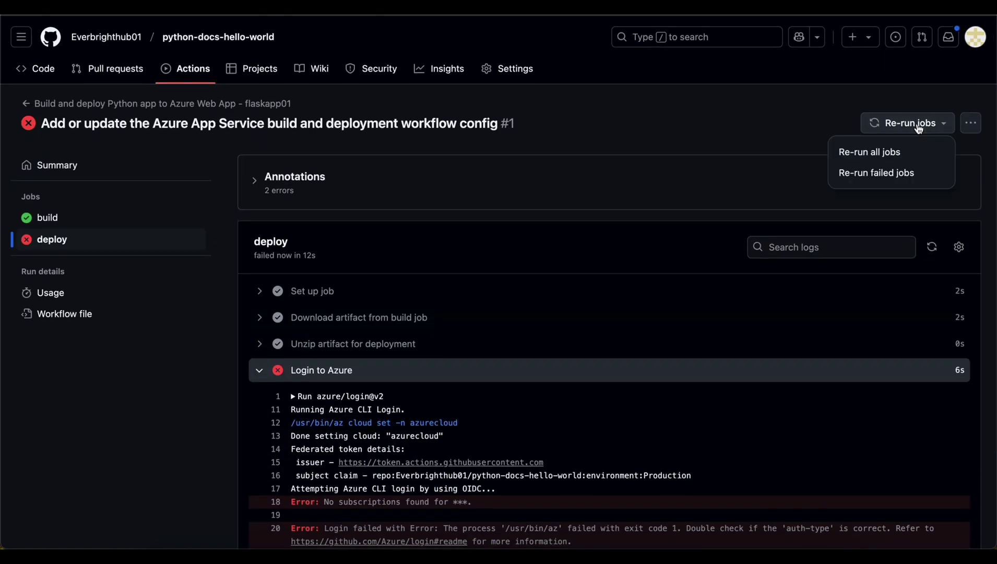
left_click(882, 152)
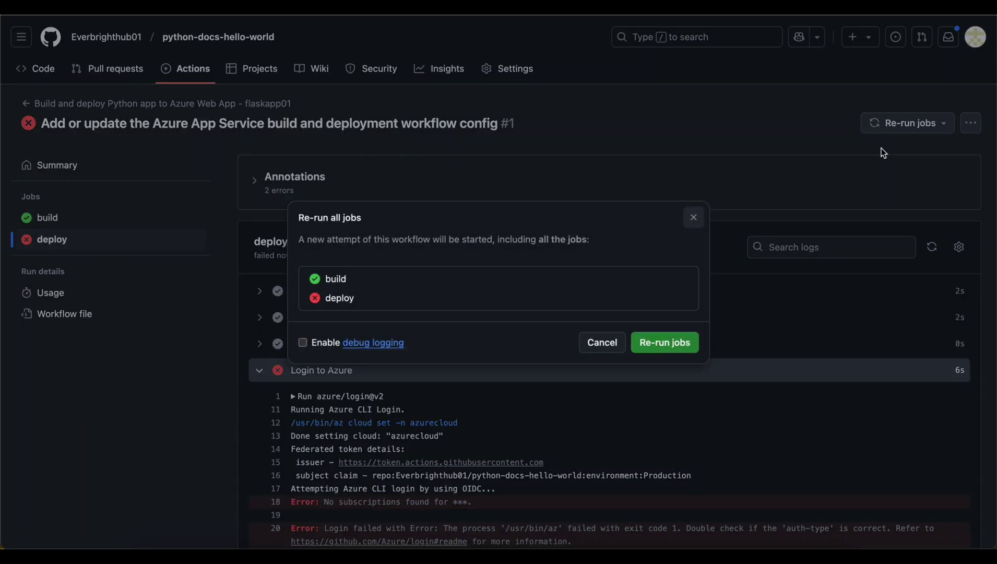
left_click(666, 344)
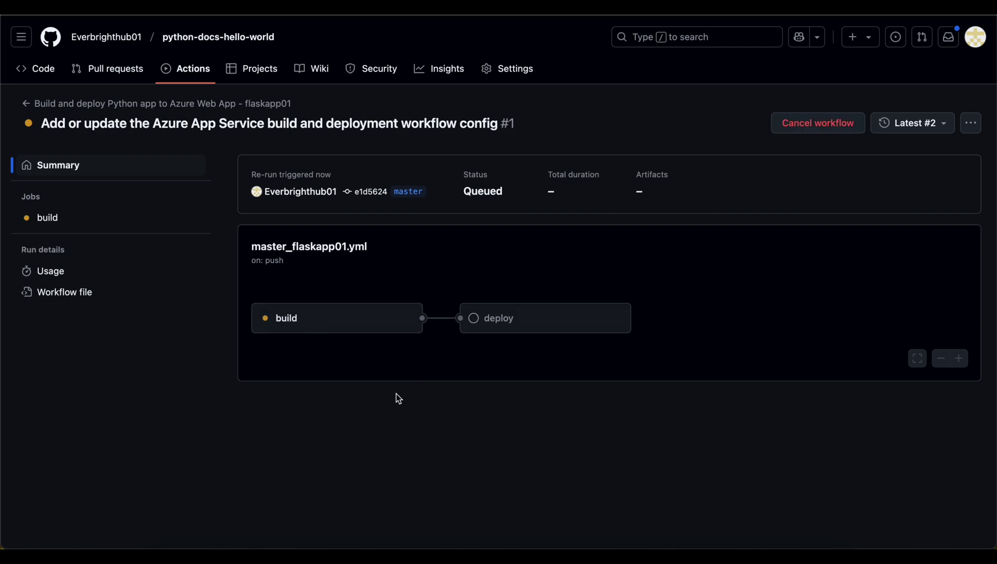
- Refresh flaskapp01's deployment logs in the Azure portal and examine the re-run's deploy job log in GitHub, including the Login to Azure section
key("ctrl+shift+Tab")
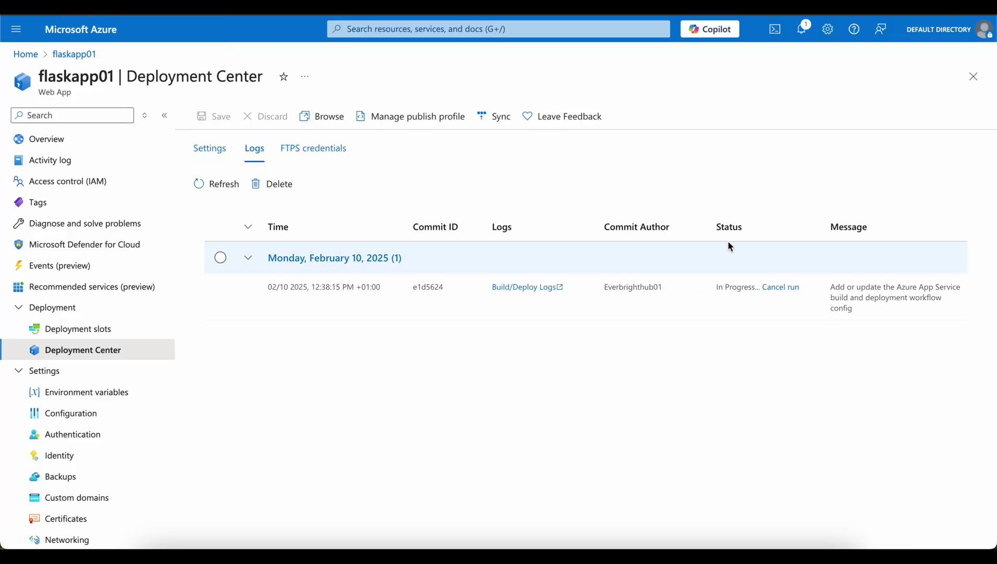
left_click(224, 186)
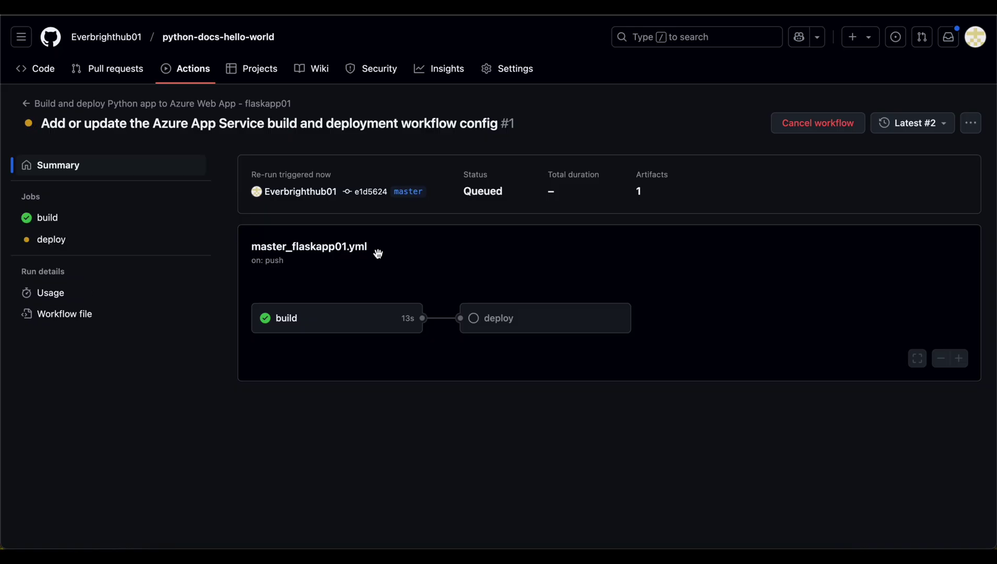
left_click(518, 322)
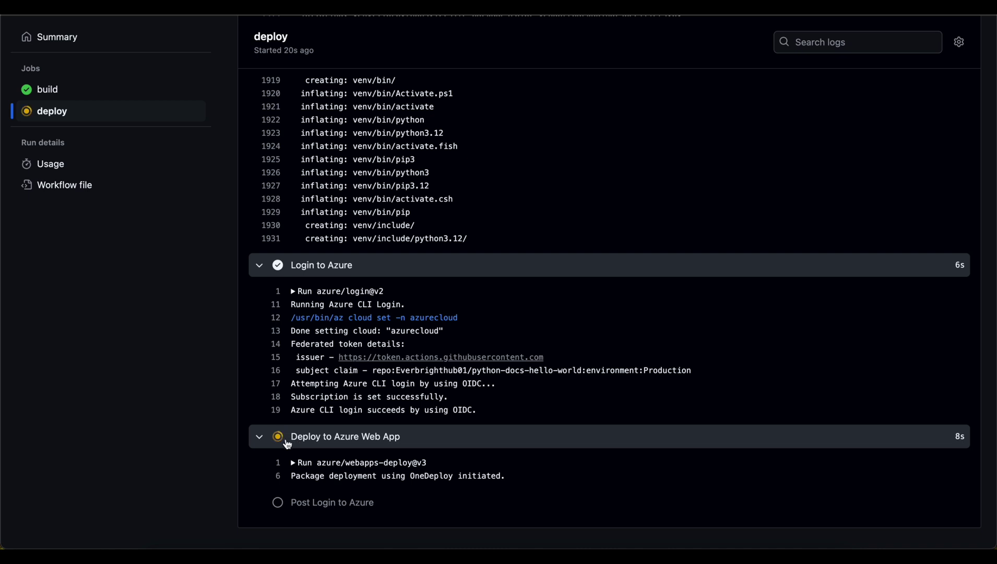
left_click(260, 264)
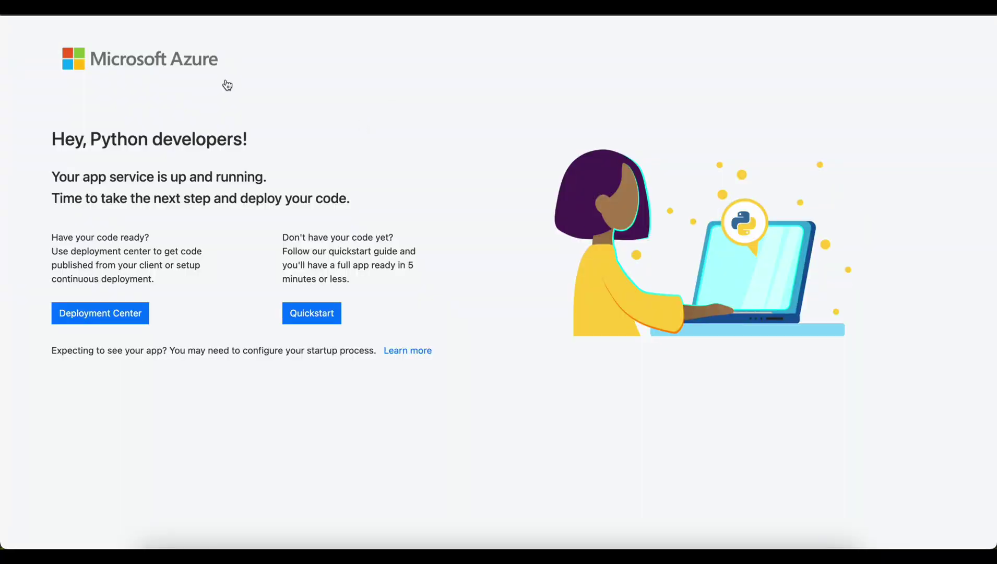
- Reload the deployed web app's page in the browser and read its greeting text
key("super+r")
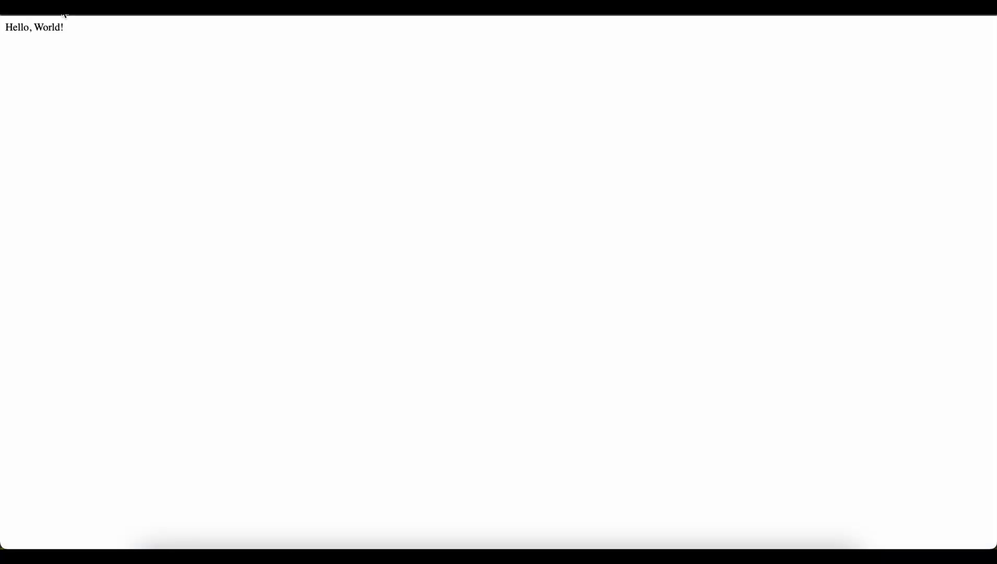
left_click_drag(68, 26, 6, 27)
left_click(90, 38)
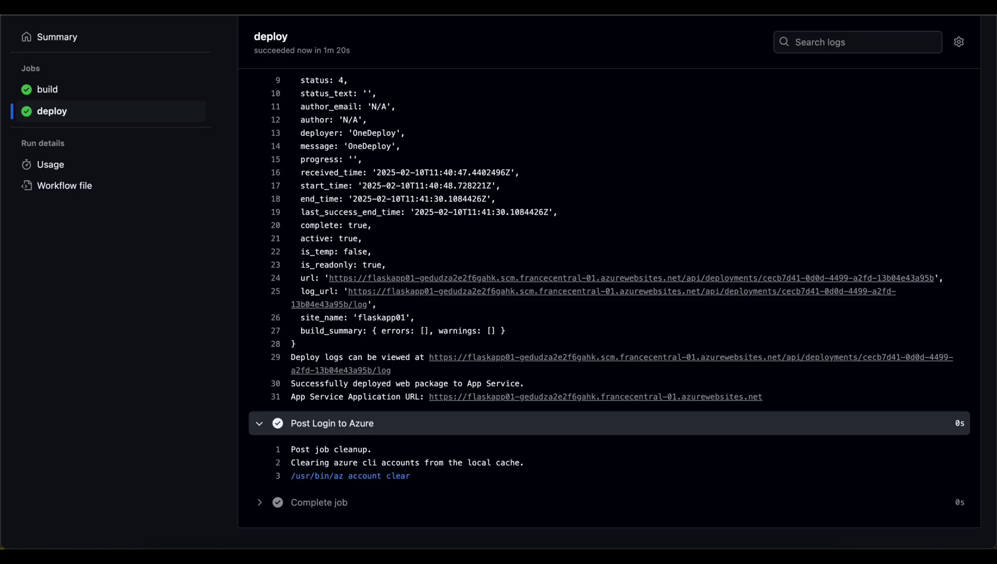
- Look back through the deploy job's log in GitHub and open the workflow run's summary
scroll(209, 310, "up", 10)
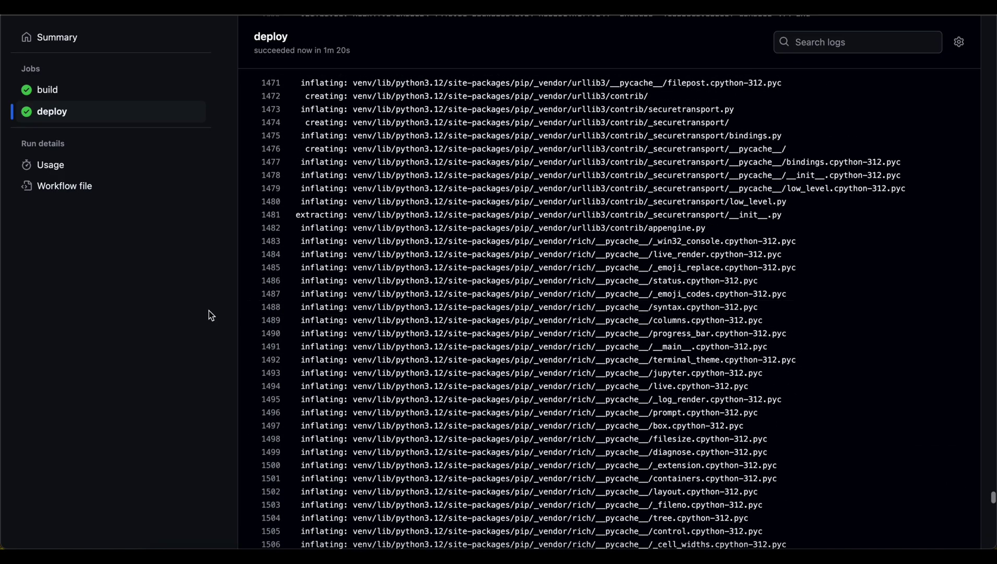
scroll(172, 315, "up", 20)
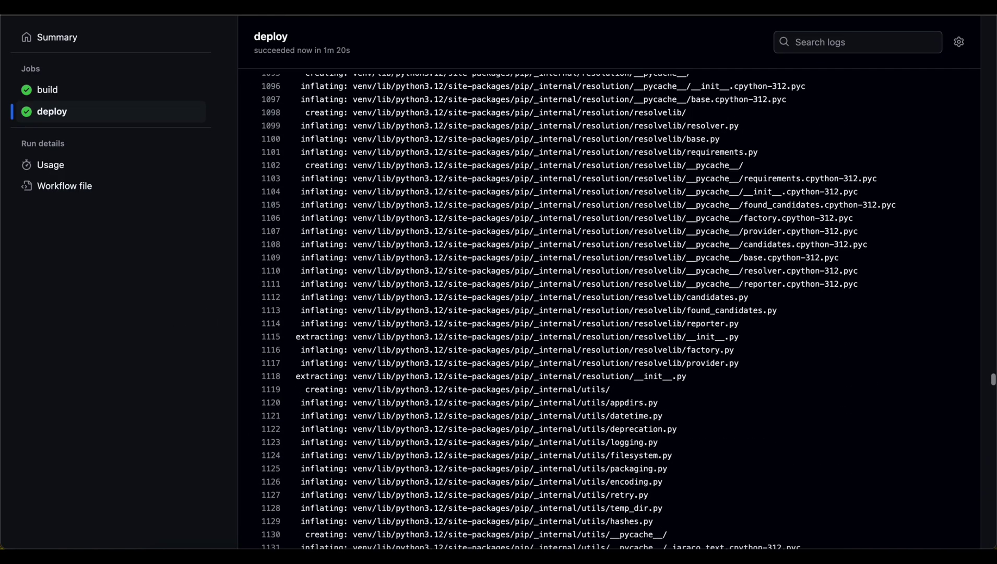
left_click(55, 38)
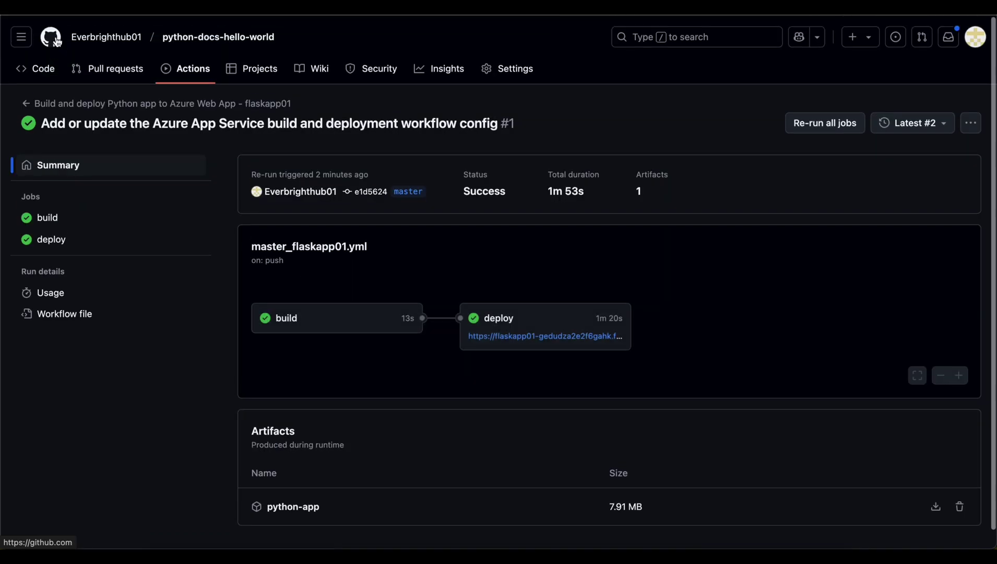
- Change the return text in the repository's app.py to "Hello, World everyon and thank you for watching!" and commit it directly to master as "Update app.py"
left_click(224, 44)
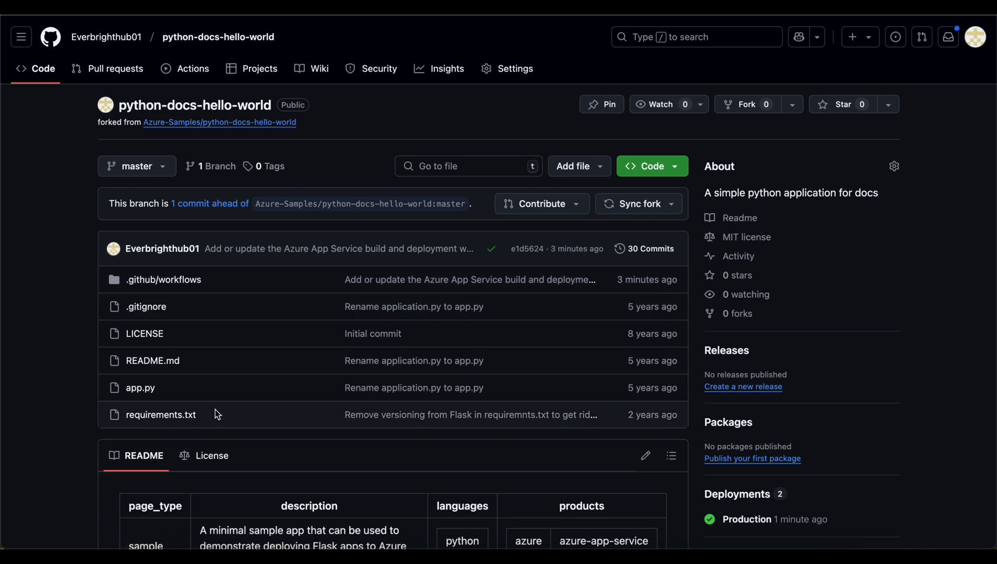
left_click(140, 388)
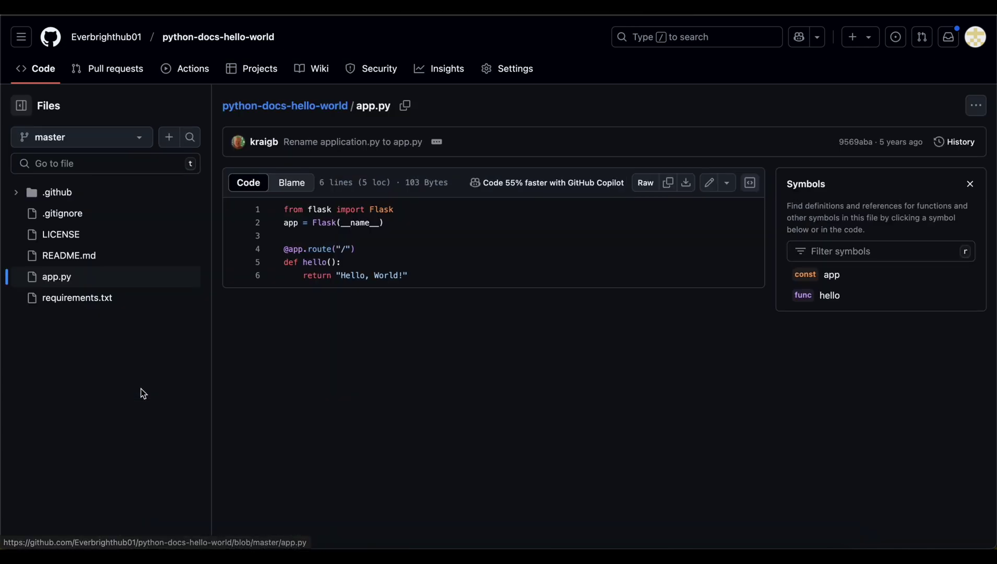
left_click(709, 182)
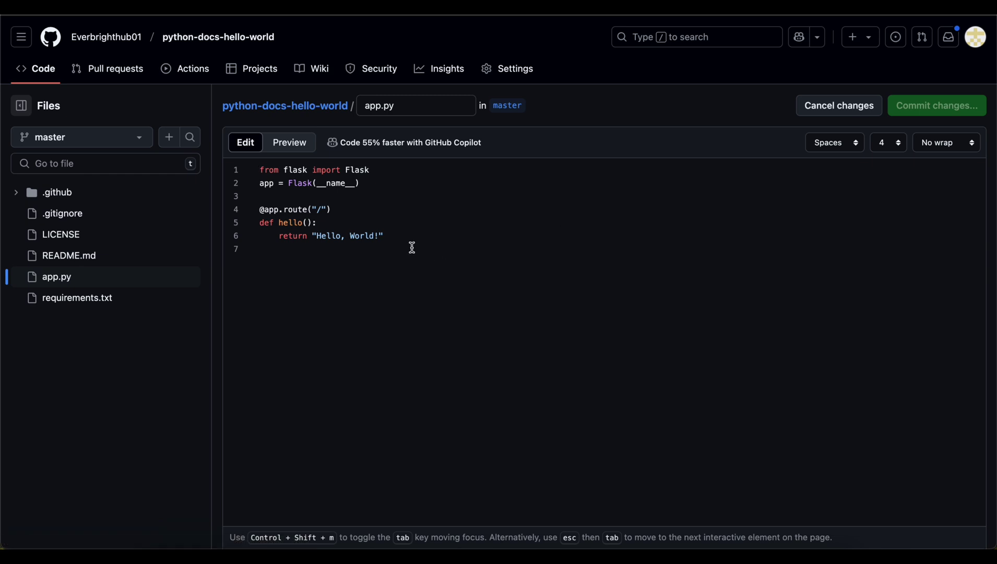
left_click(374, 236)
type("every")
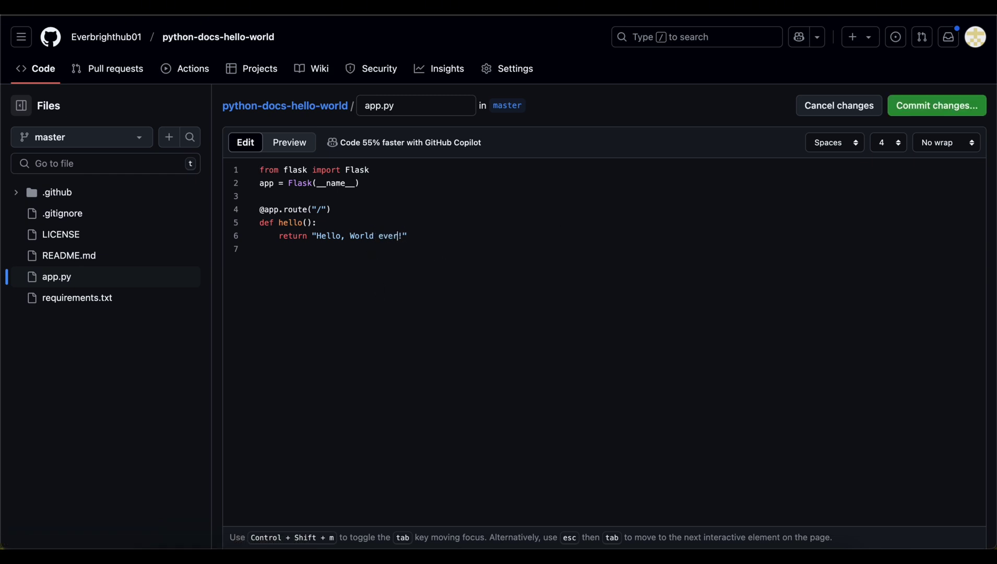
type("on an")
key("BackSpace")
type("thank you for ")
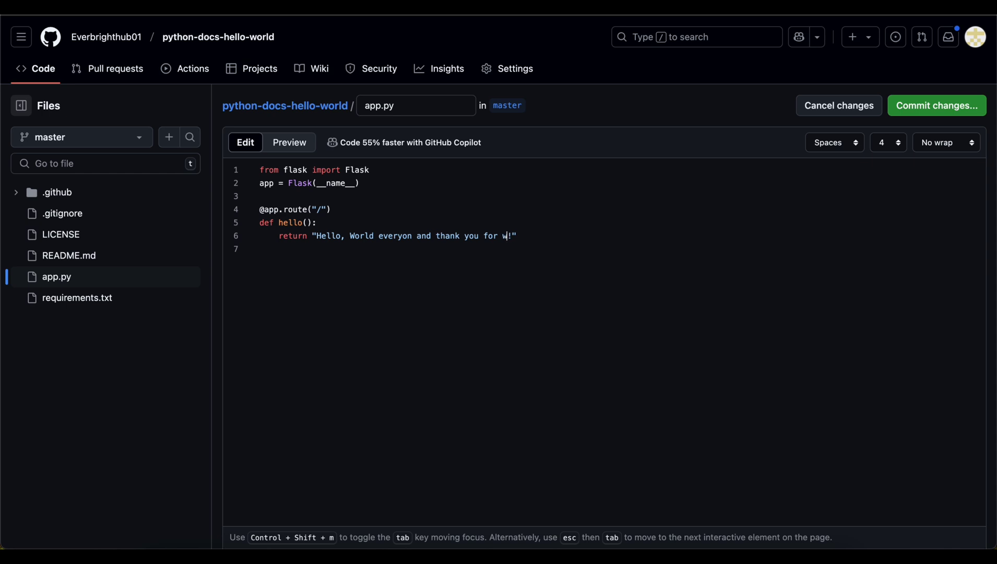
type("watching")
left_click(929, 107)
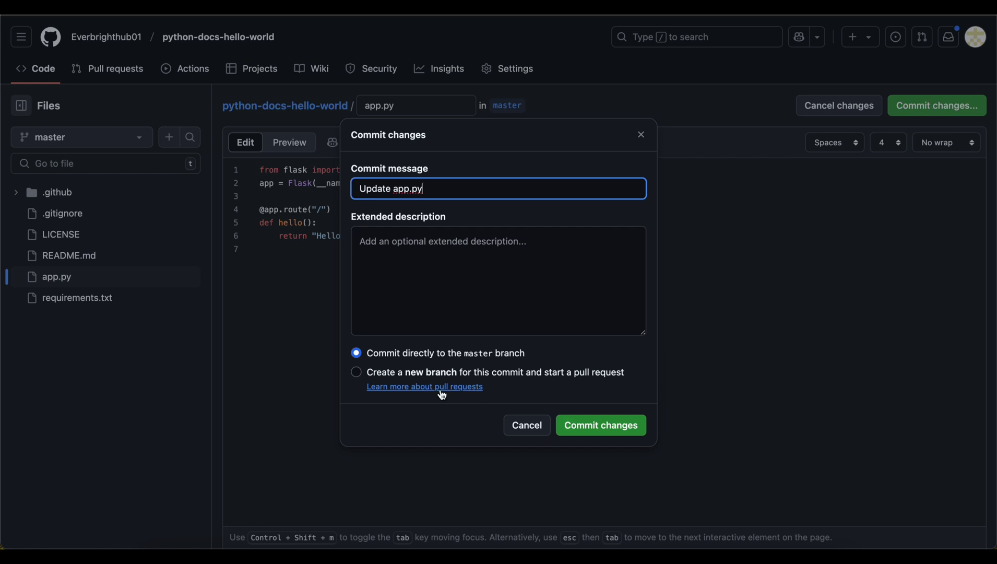
left_click(605, 428)
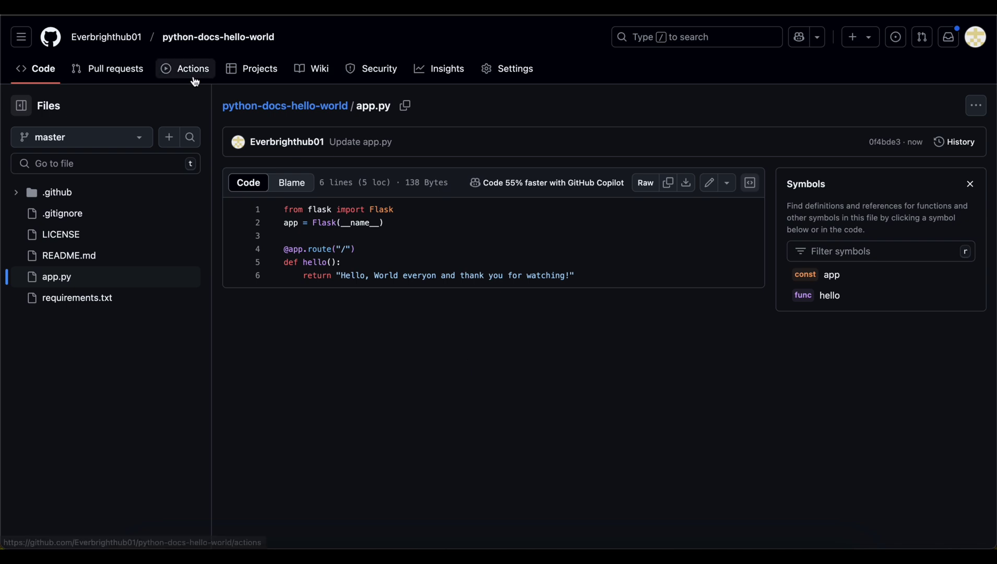
- Open the "Update app.py" workflow run and refresh flaskapp01's Deployment Center logs in the Azure portal
left_click(199, 72)
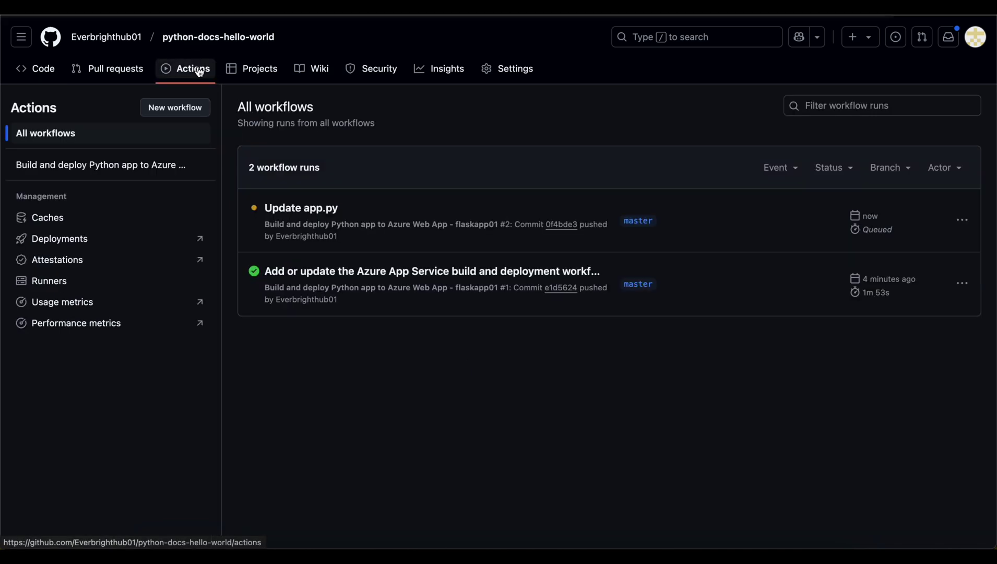
left_click(319, 209)
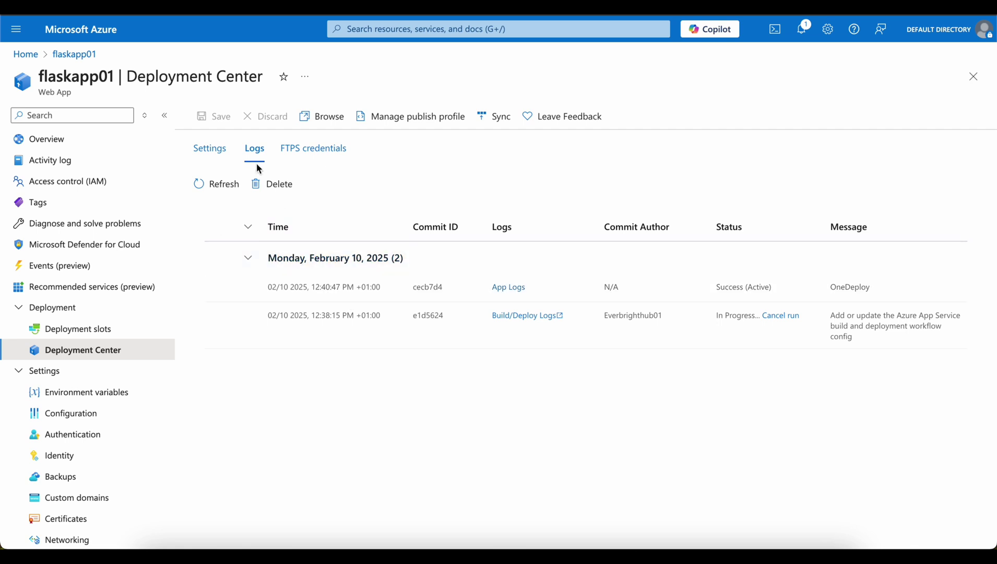
left_click(253, 150)
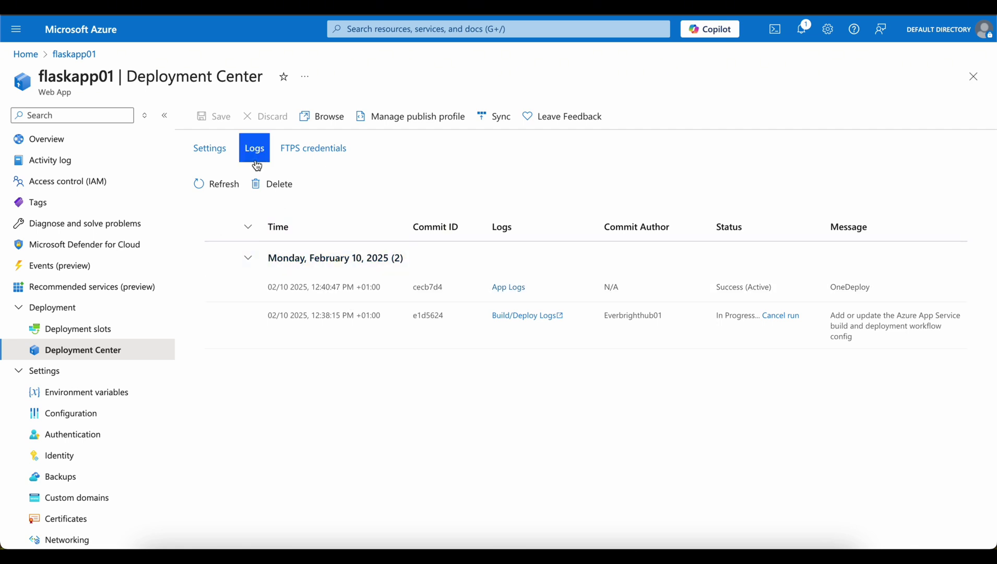
left_click(211, 184)
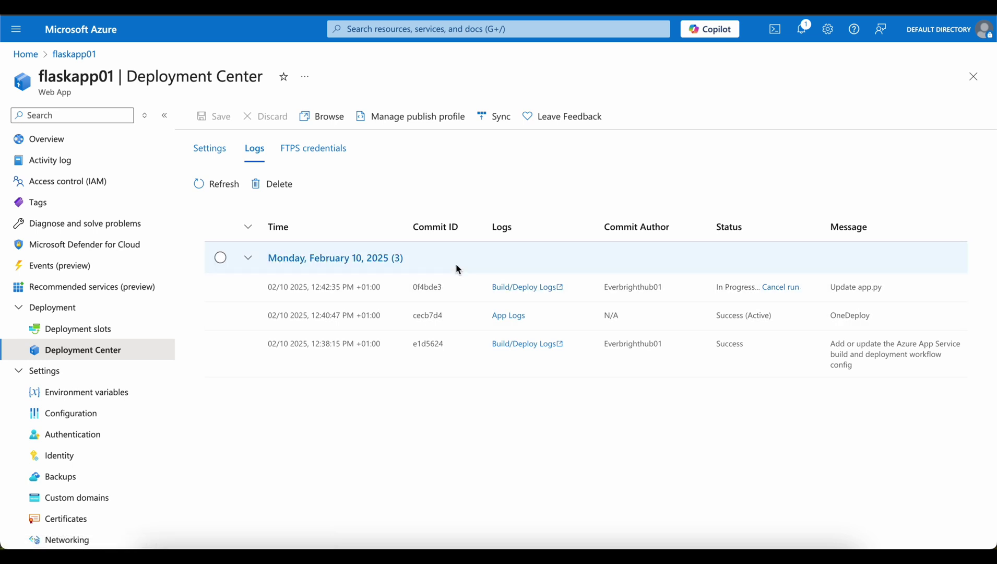
- Examine the "Update app.py" run's deploy log in GitHub with the azure/webapps-deploy@v3 parameters expanded, and read the live page's greeting
left_click(326, 8)
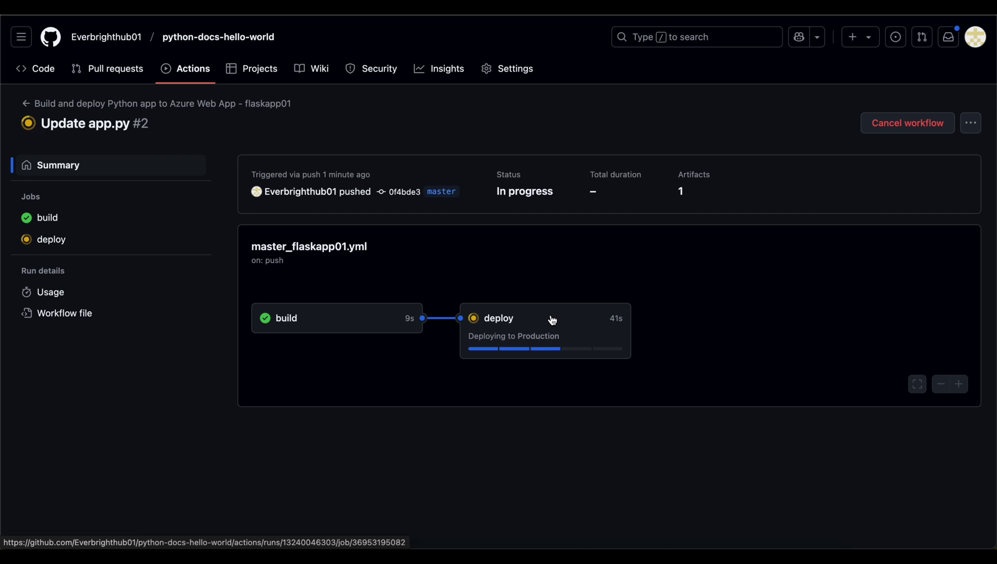
left_click(520, 319)
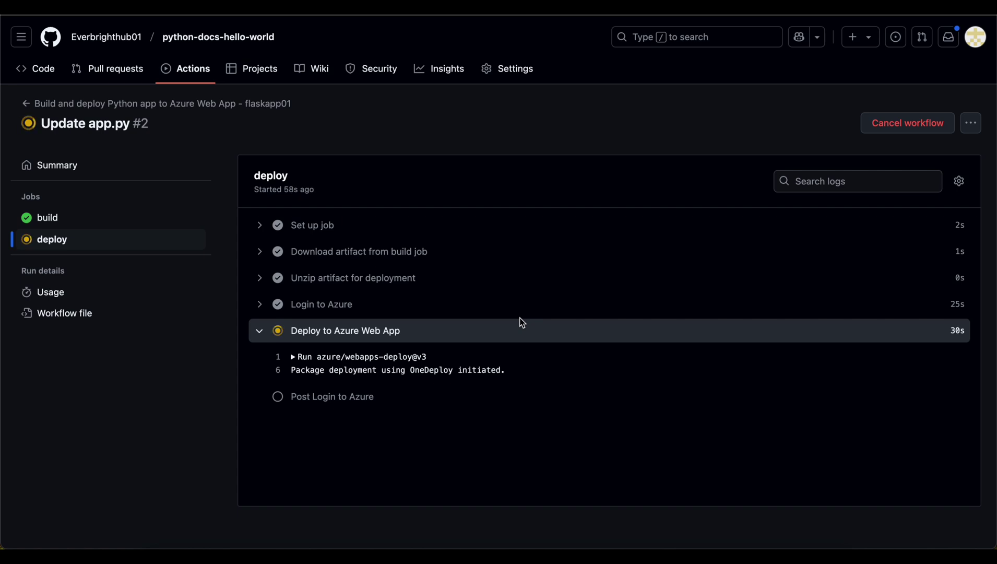
left_click(294, 358)
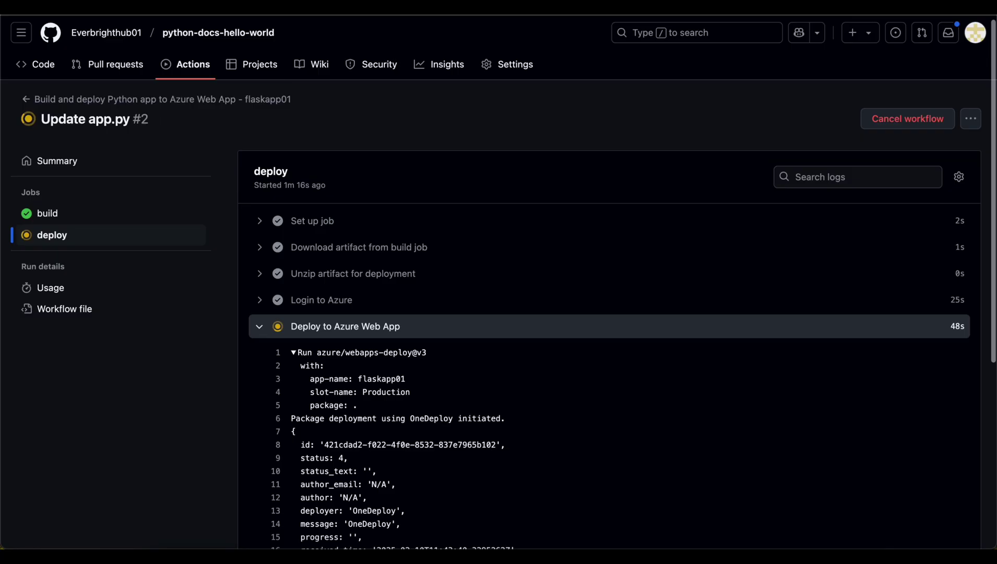
scroll(429, 357, "down", 10)
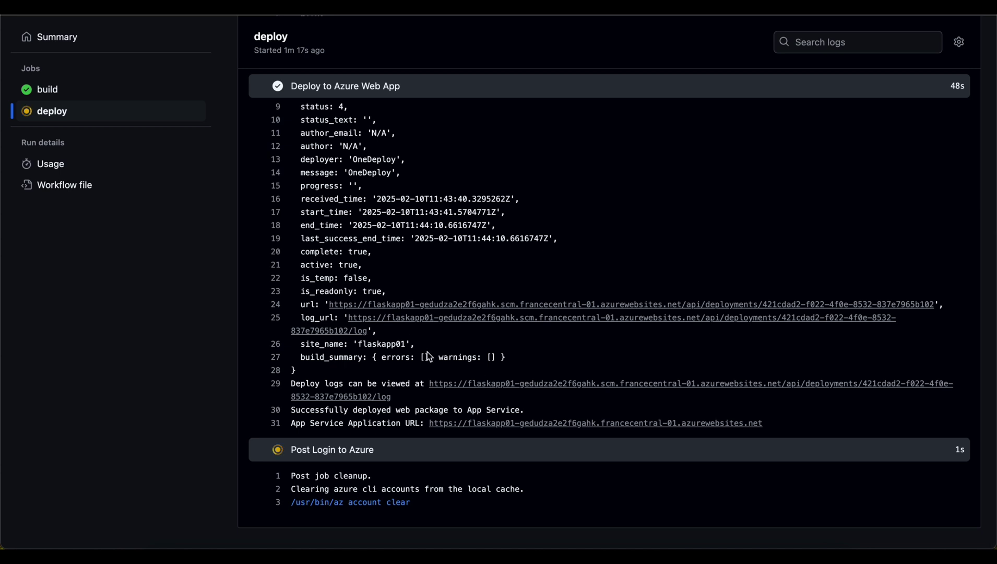
scroll(364, 428, "down", 2)
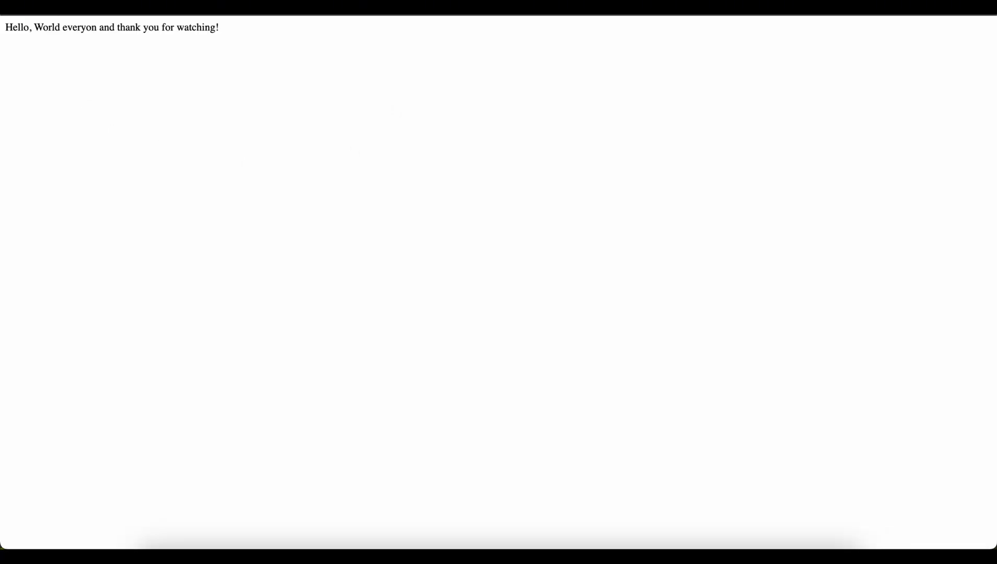
triple_click(64, 24)
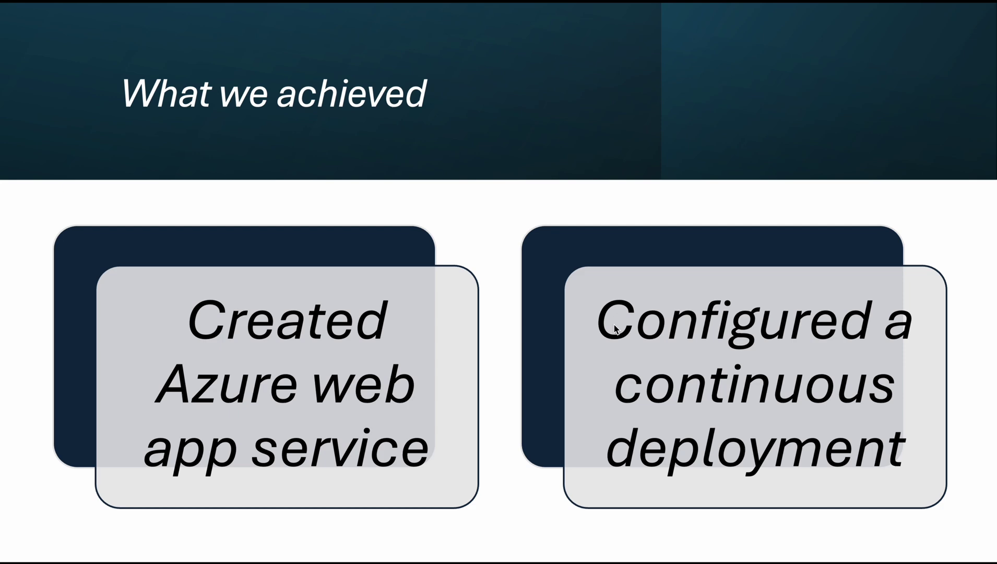
key("Right")
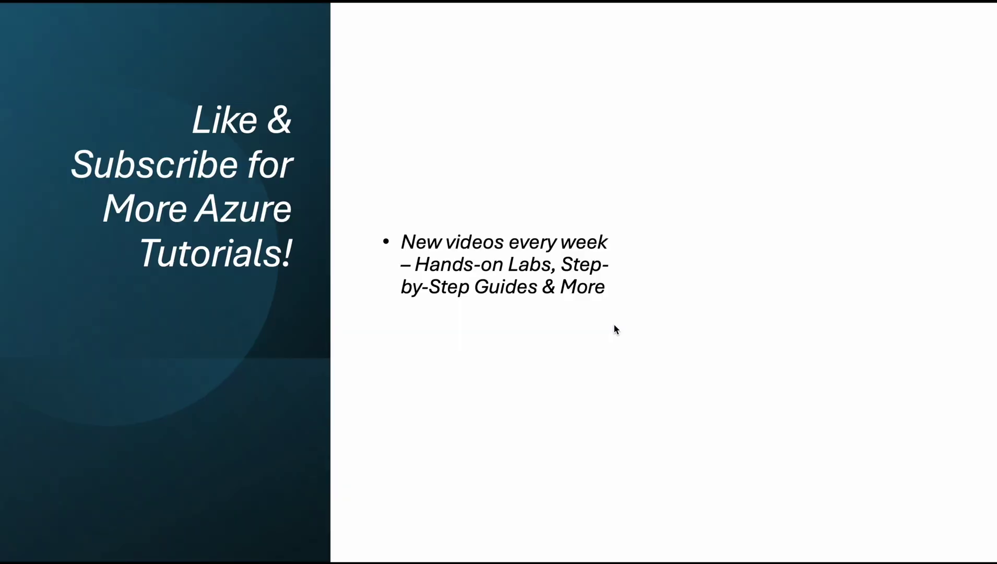